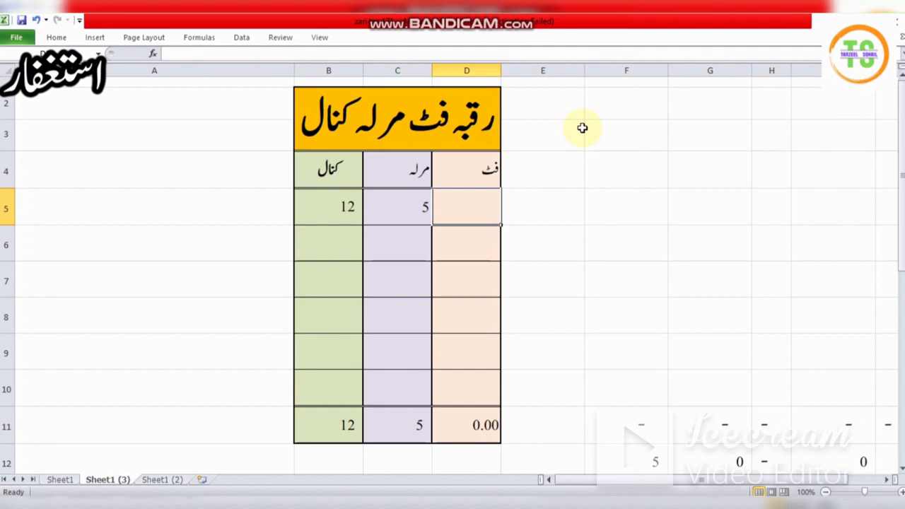
- Enter 200 for feet in row 5, and fill row 6 with 3 kanal, 19 marla and 20 feet
type("200")
key("Left")
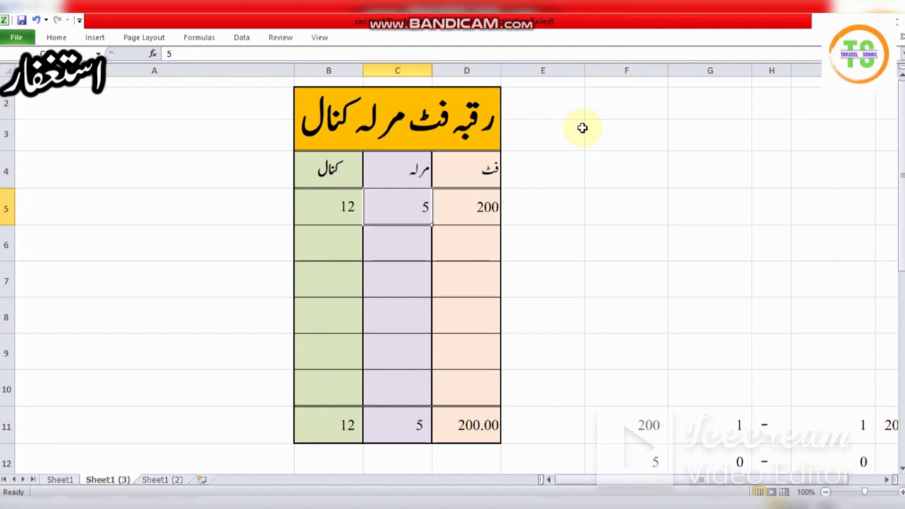
key("Down")
key("Left")
type("3")
key("Right")
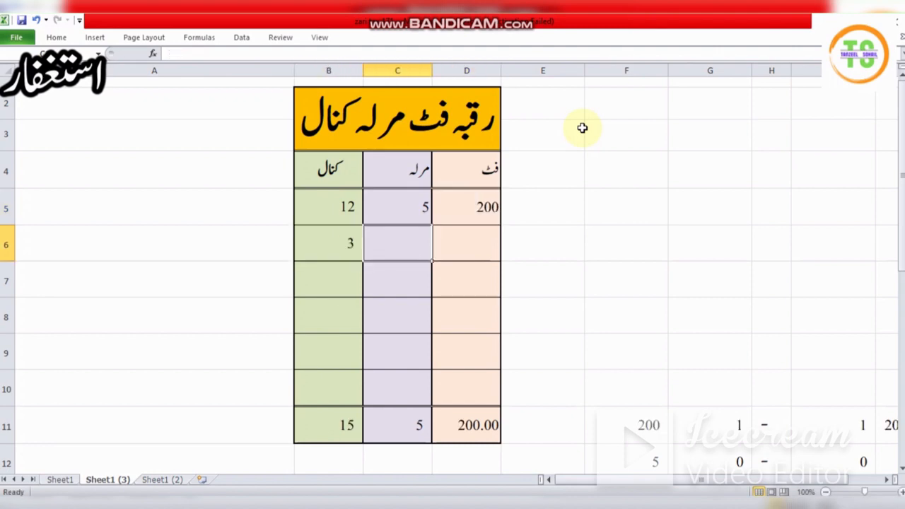
type("19")
key("Right")
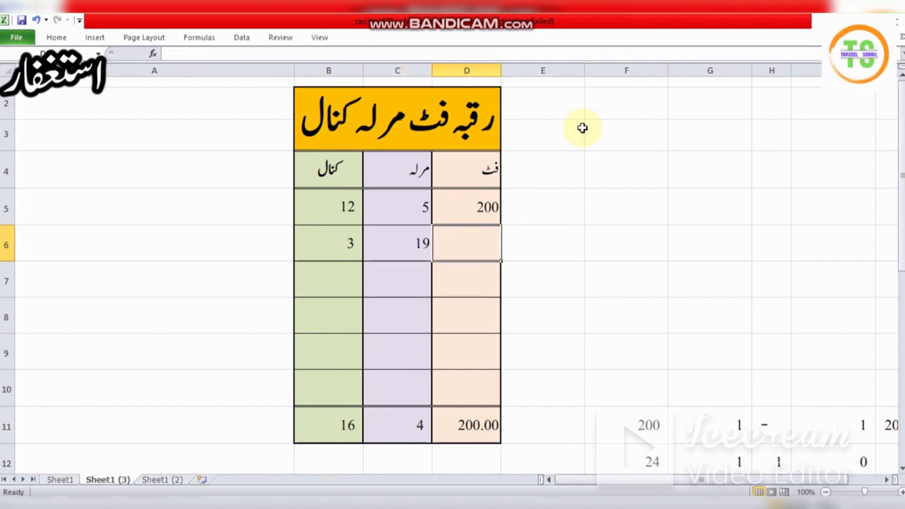
type("20")
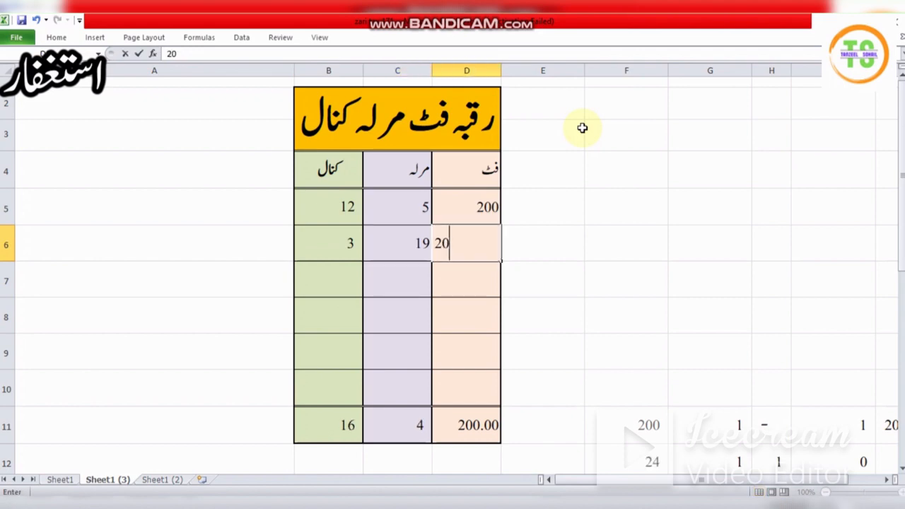
key("Return")
- Fill row 7 of the area table with 1 kanal, 19 marla and 270 feet
key("Left")
key("Left")
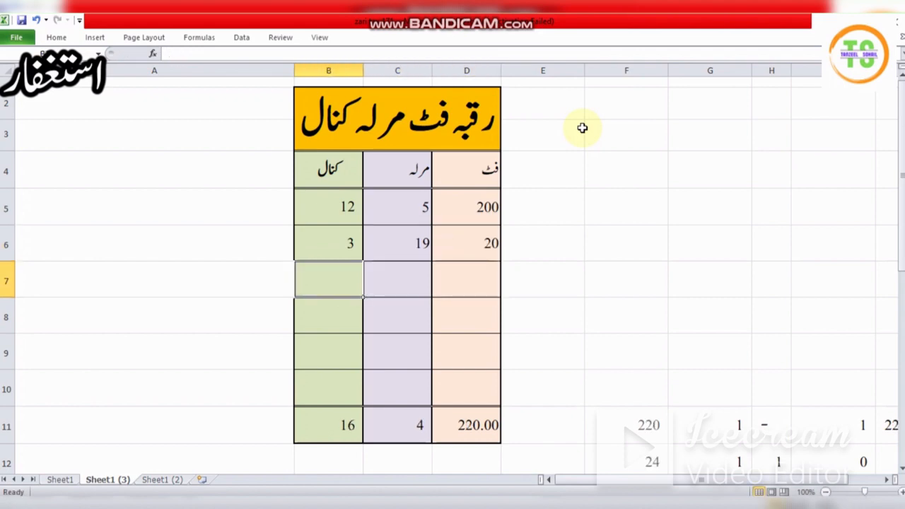
type("1")
key("Right")
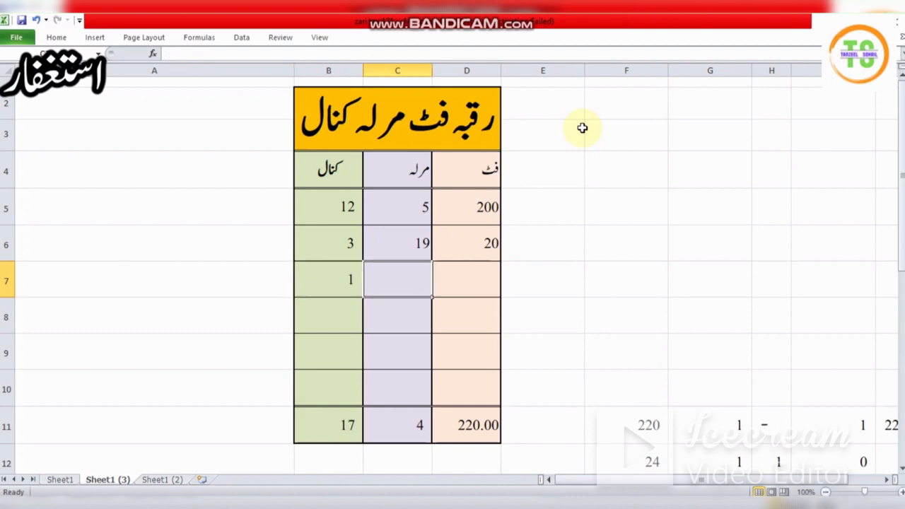
type("19")
key("Right")
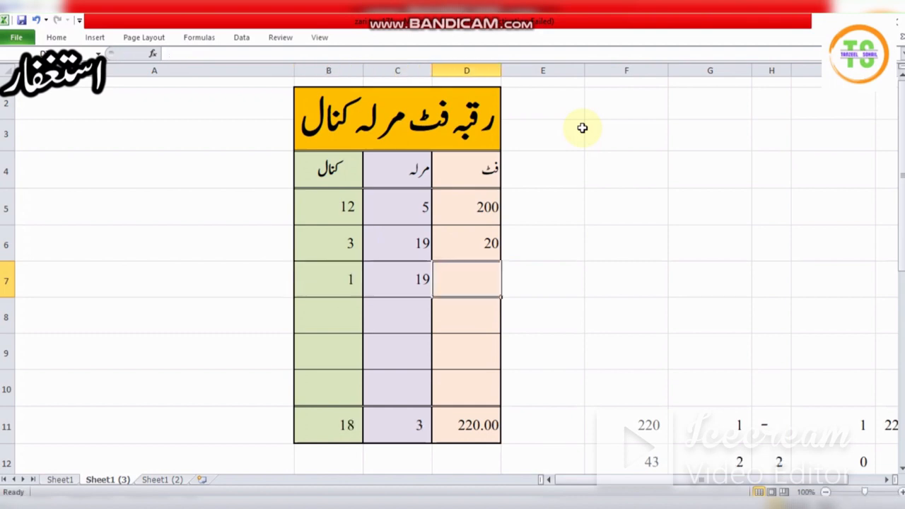
type("270")
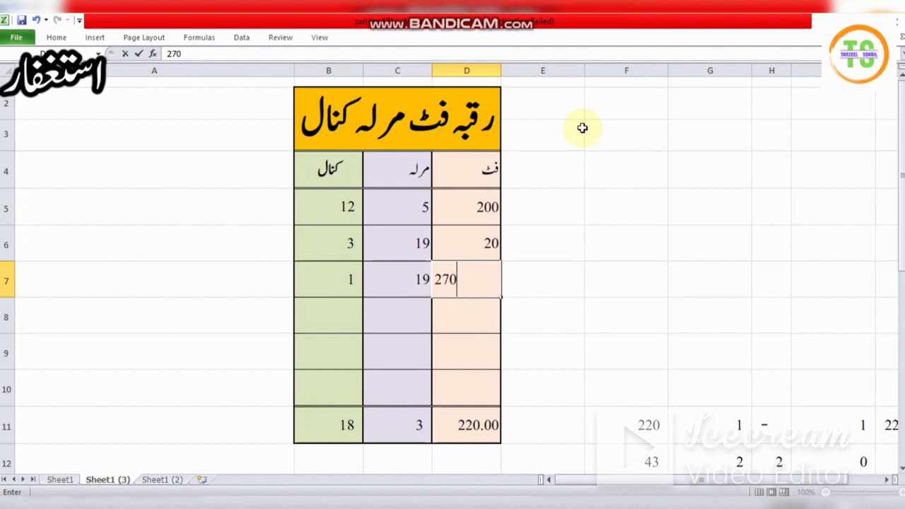
key("Right")
key("Left")
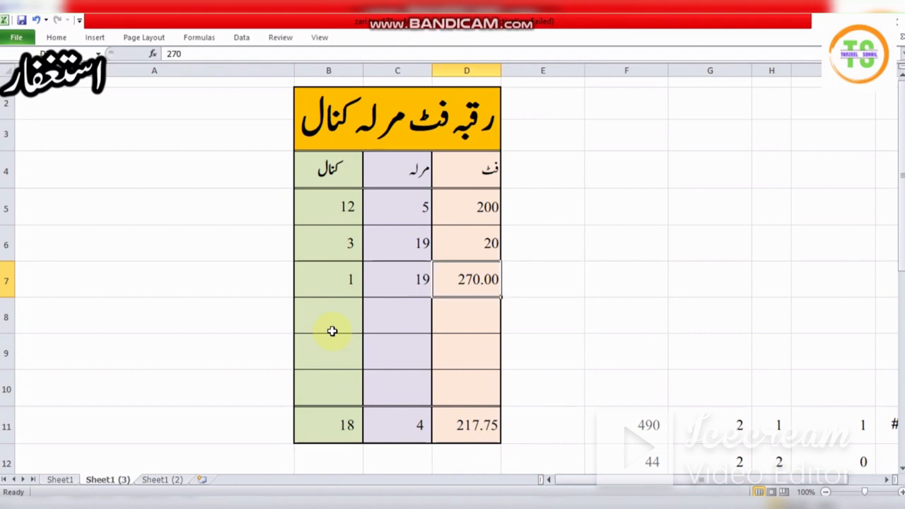
- Fill row 8 of the area table with 2 kanal, 2 marla and 2 feet
key("Left")
key("Down")
key("Left")
type("2")
key("Right")
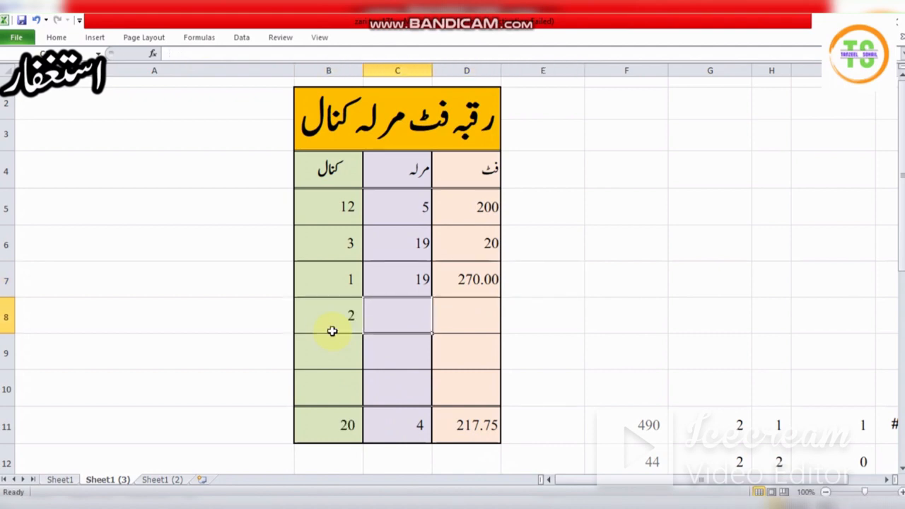
type("2")
key("Right")
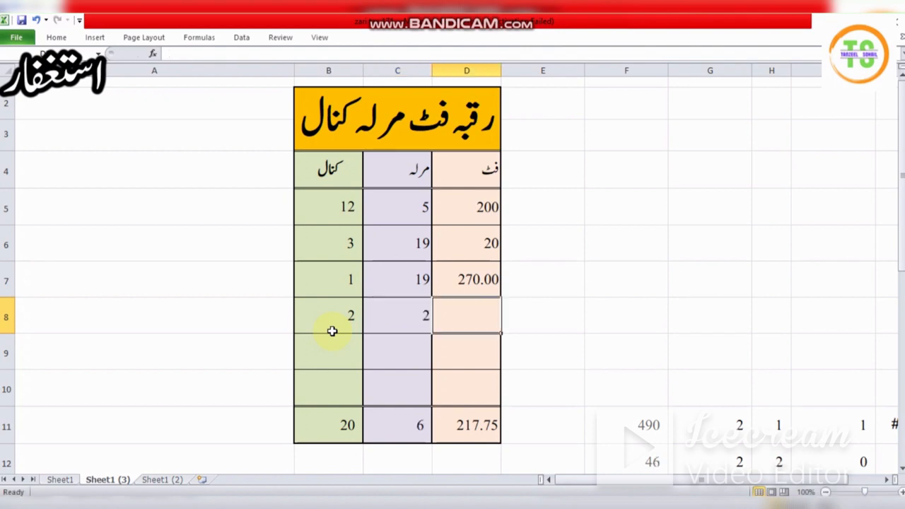
type("2")
key("Right")
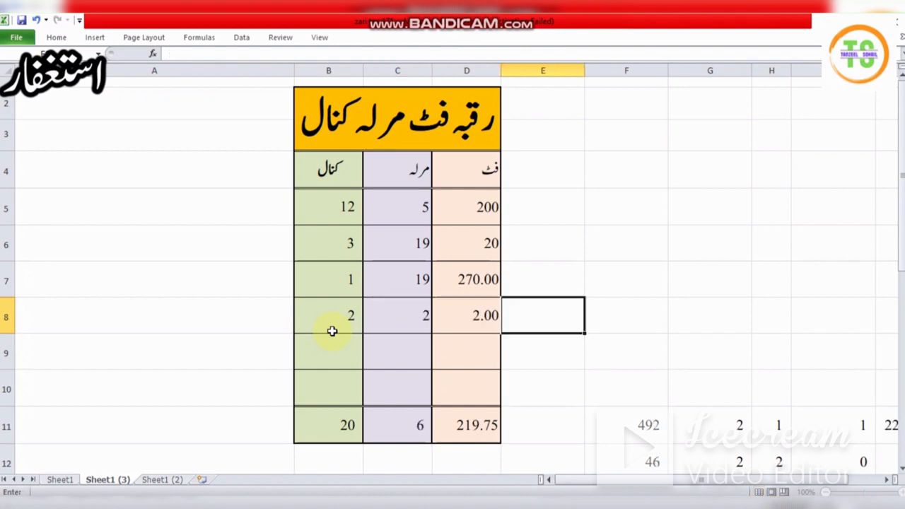
- Enter 19 in the marla column of row 9, leaving that row's kanal cell empty
key("Left")
key("Left")
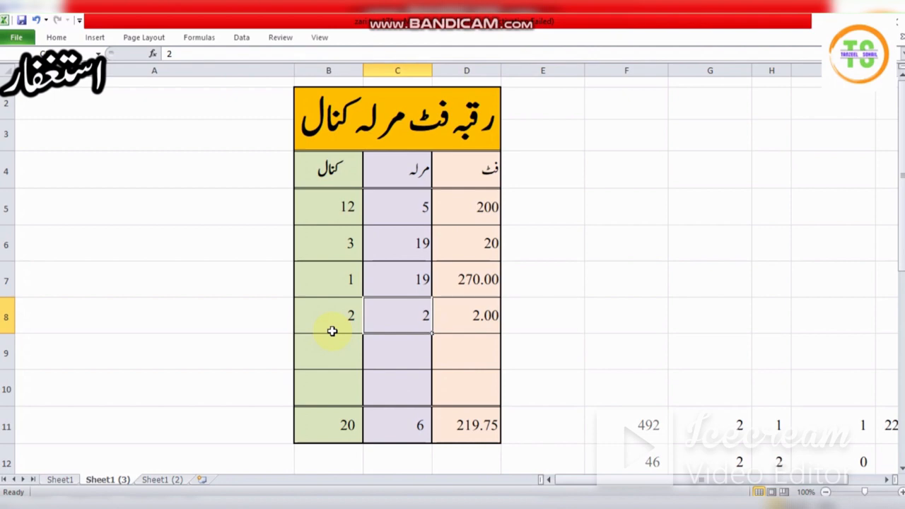
key("Left")
key("Down")
key("Down")
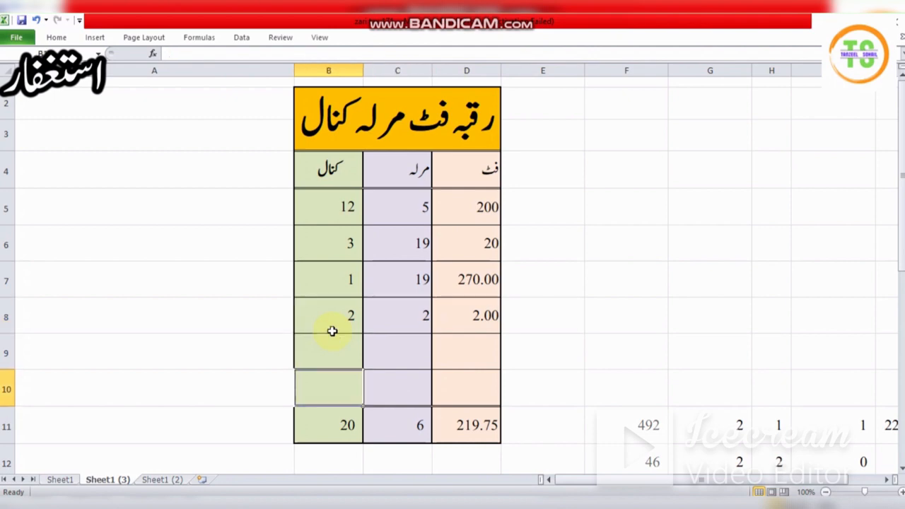
key("Right")
key("Up")
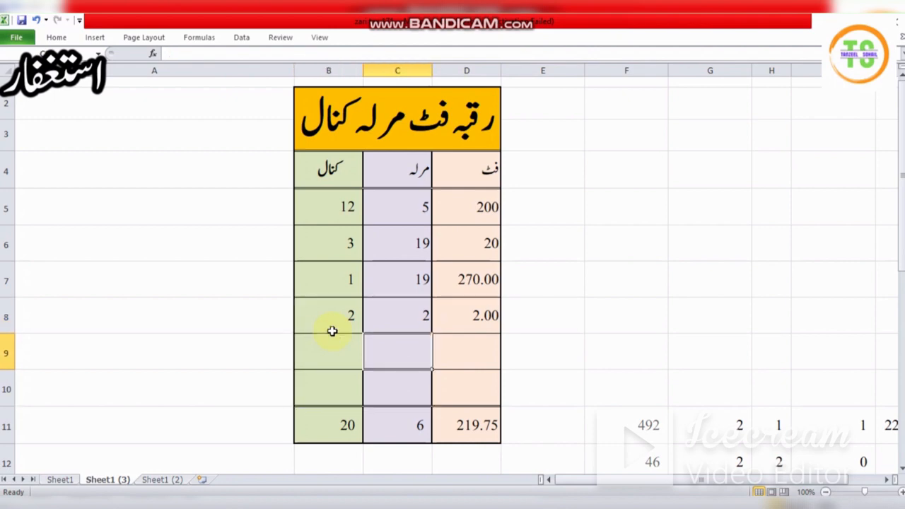
type("19")
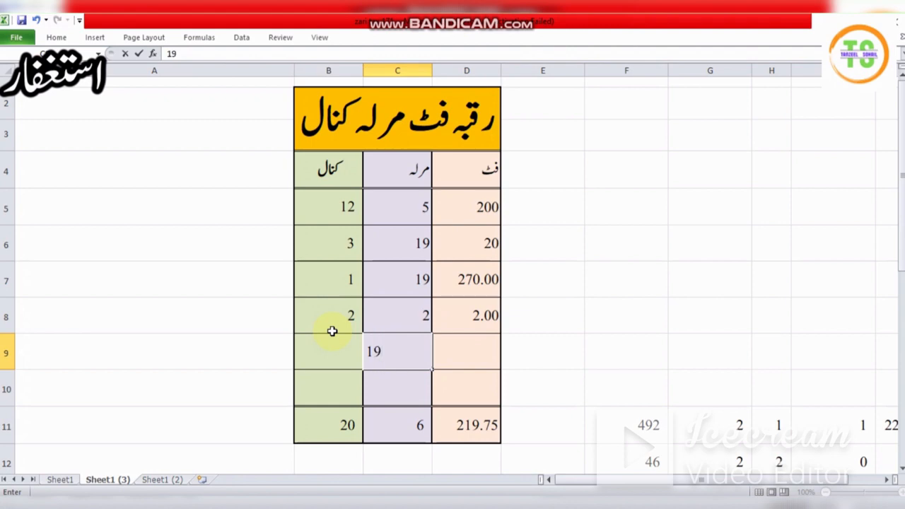
key("Right")
- Check the kanal and marla totals in row 11 against the marla entry in row 9
key("Left")
key("Left")
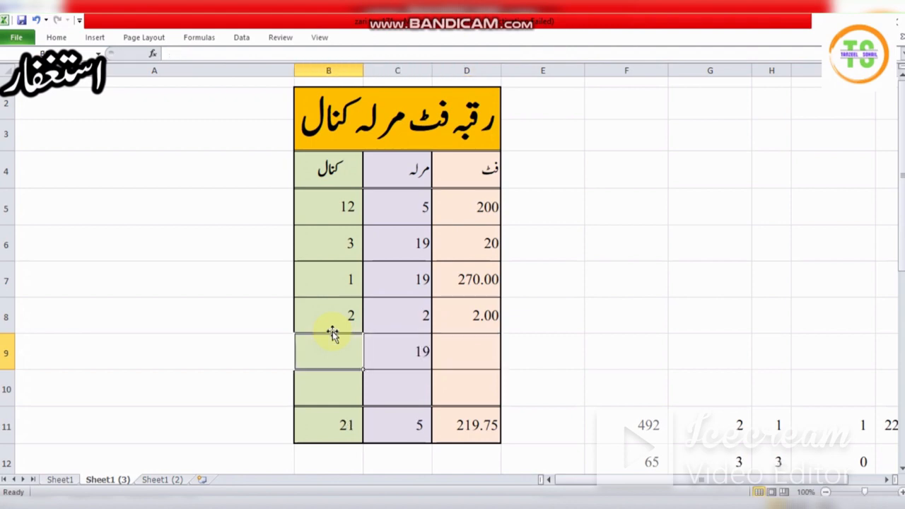
key("Down")
key("Down")
key("Right")
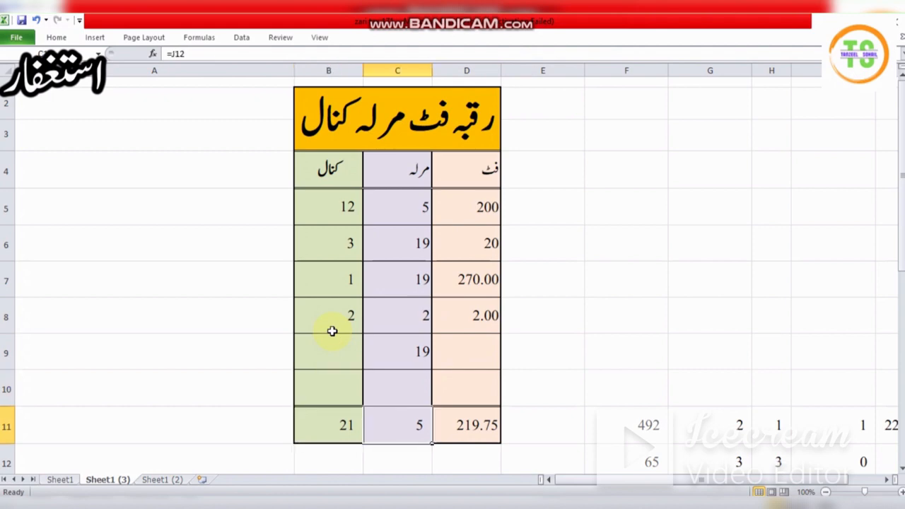
key("Up")
key("Up")
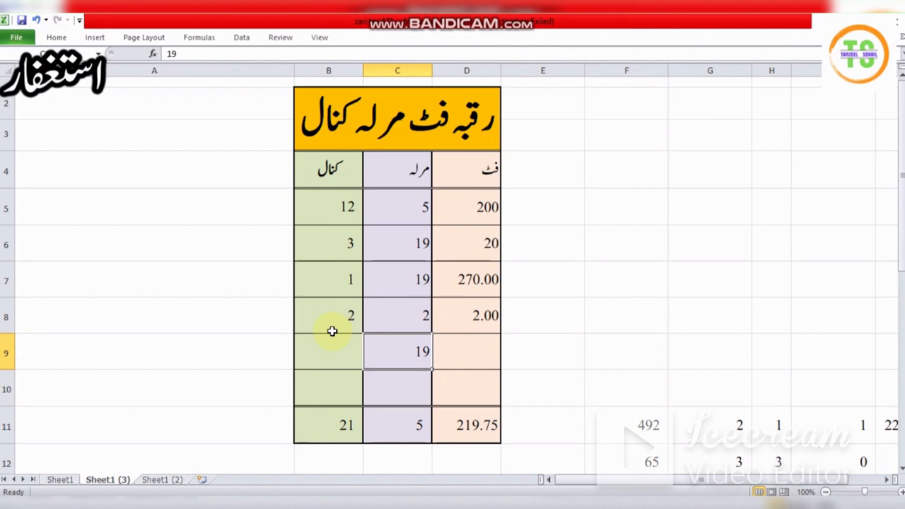
- Enter =SUM(D5:D10) in cell F6 to add up the feet column outside the table
key("Up")
key("Right")
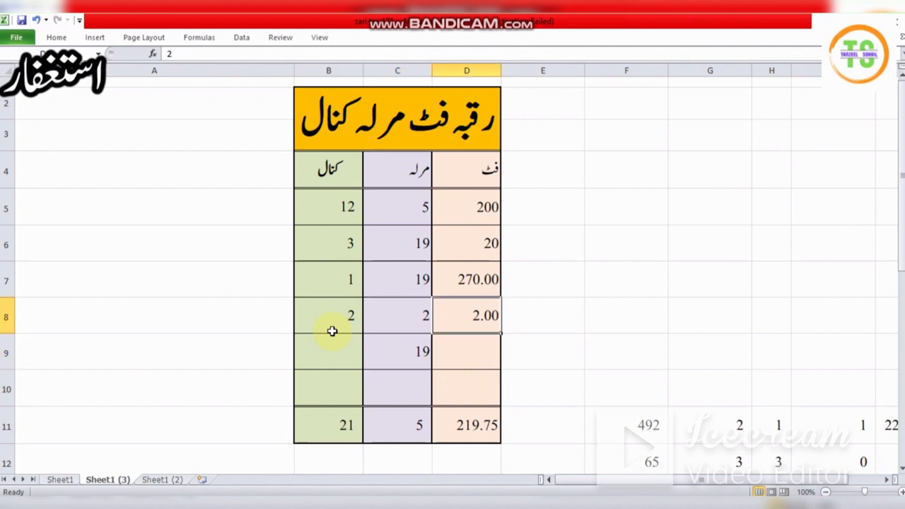
key("Up")
key("Right")
key("Right")
key("Up")
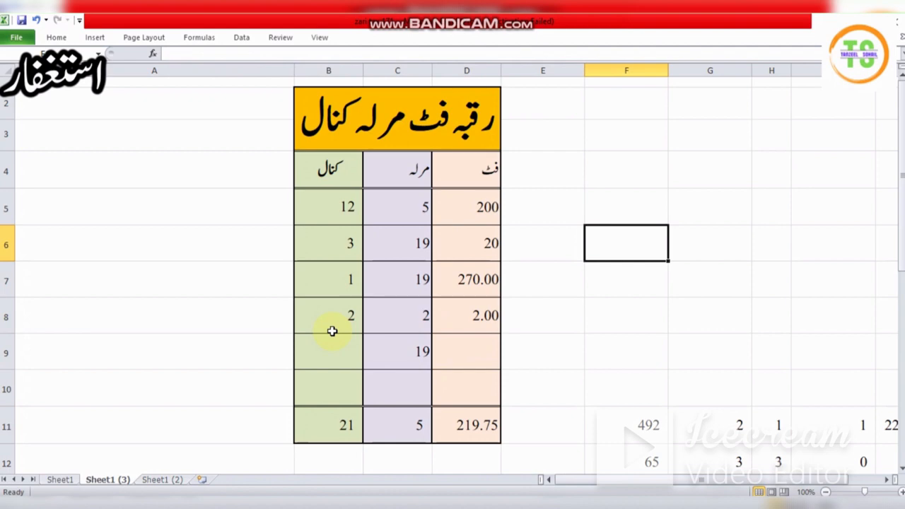
type("=")
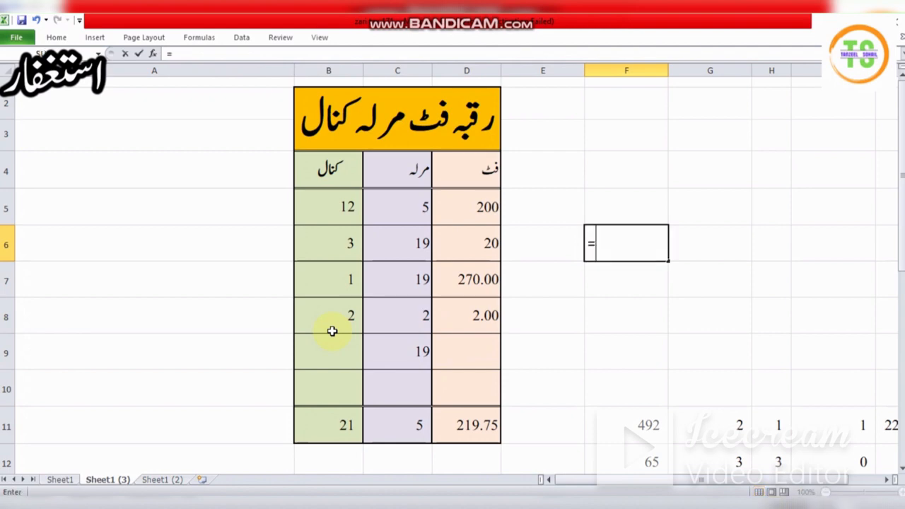
type("sum(")
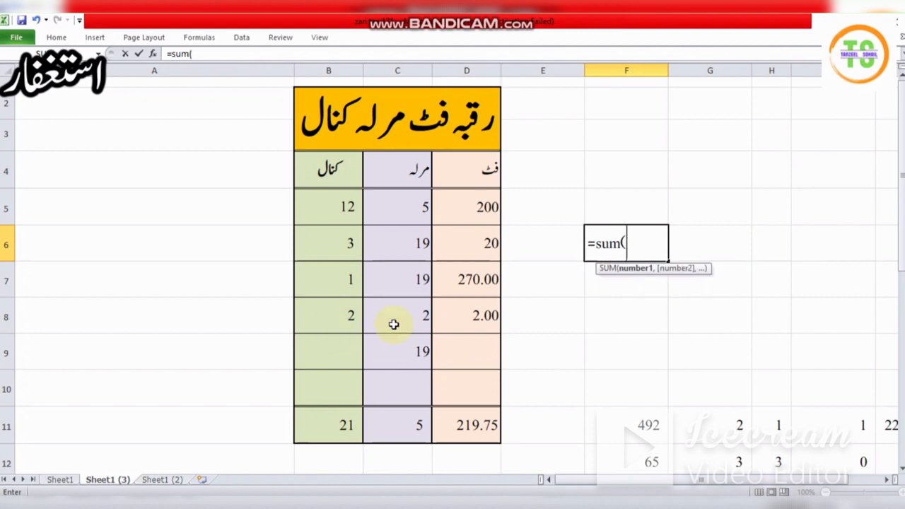
left_click(480, 205)
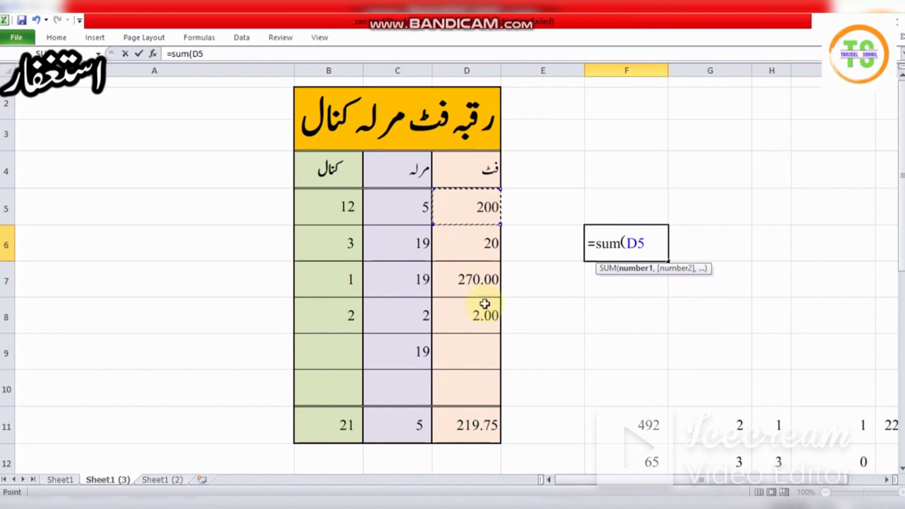
left_click(473, 386, "shift")
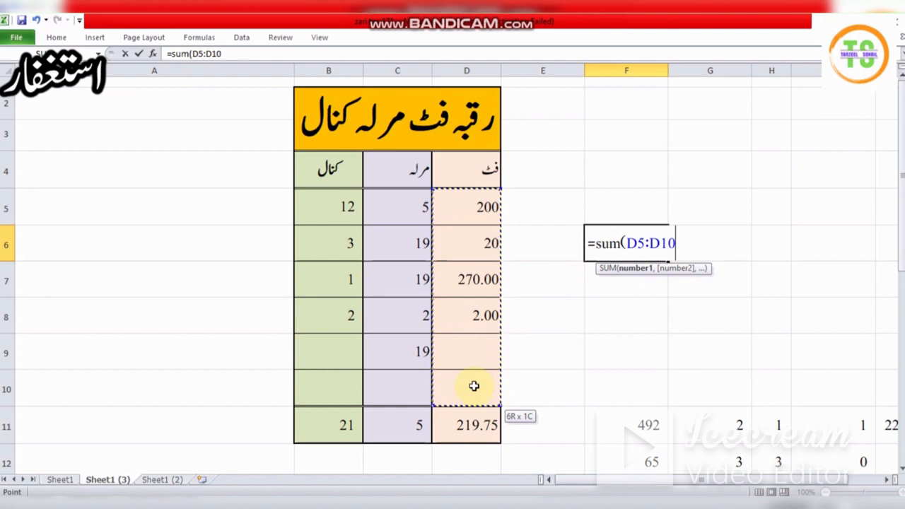
type(")")
key("Return")
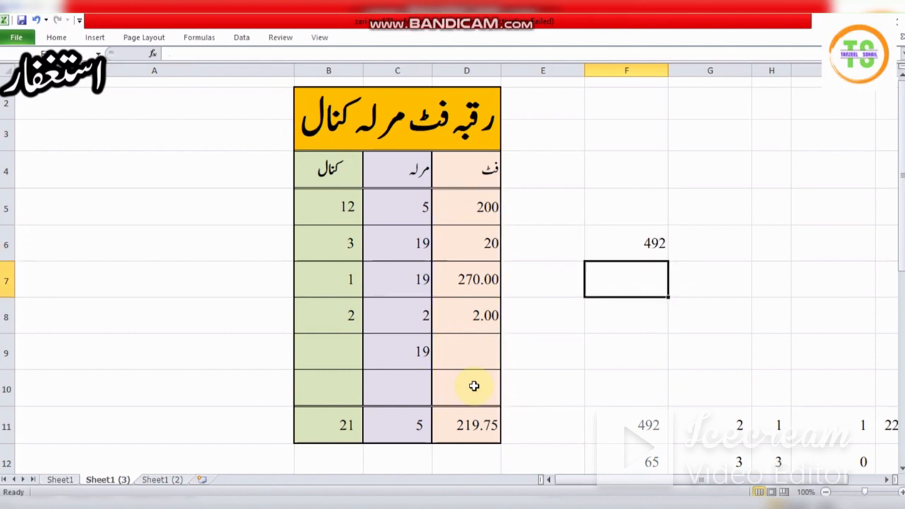
- Examine the feet total area of the table and the SUM formula in F6
key("Down")
key("Down")
key("Down")
key("Down")
key("Left")
key("Left")
key("Down")
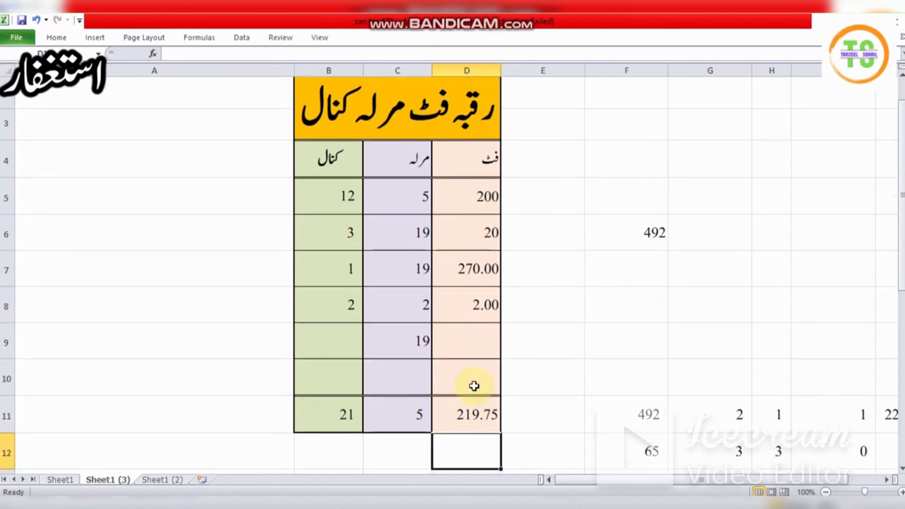
key("Up")
key("Up")
key("Up")
key("Right")
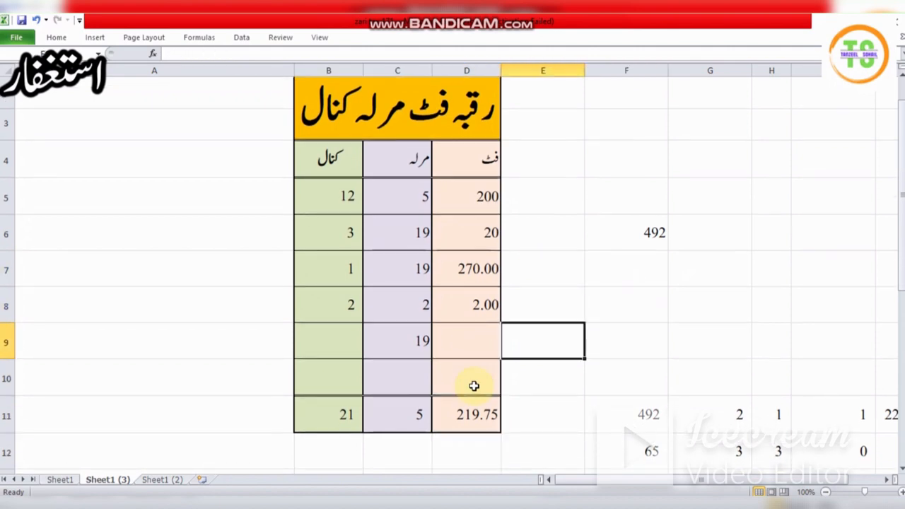
key("Up")
key("Up")
key("Up")
key("Right")
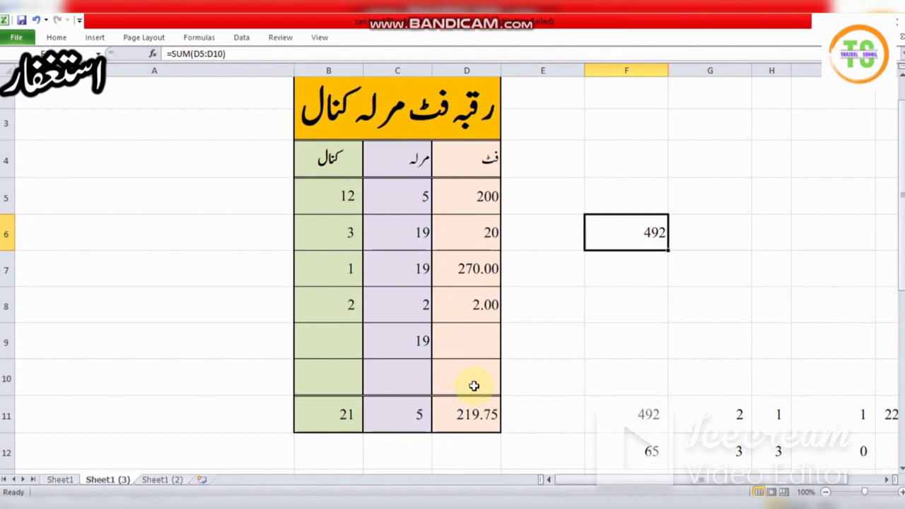
- Select the feet values in D5:D10 to compare them with the sum in F6
left_click(471, 189)
key("shift+Down")
key("shift+Down")
key("shift+Down")
key("shift+Down")
key("shift+Down")
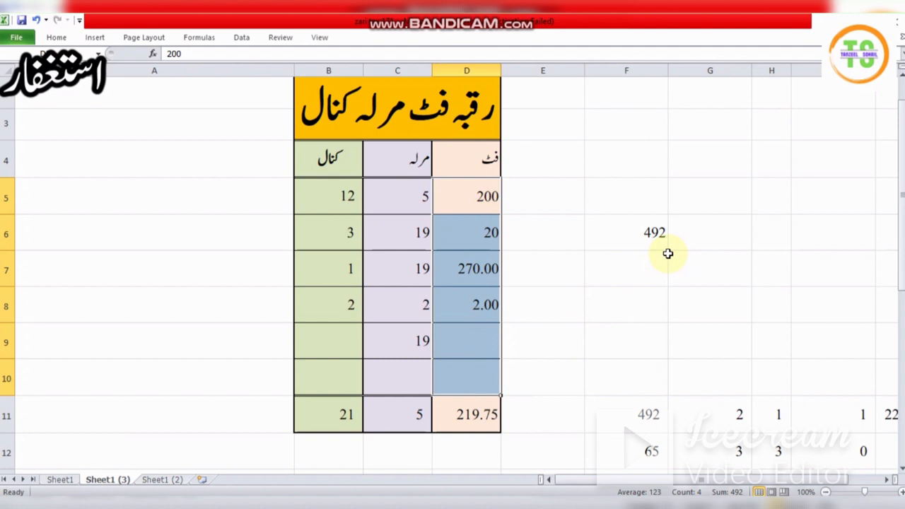
key("Right")
key("Right")
key("Down")
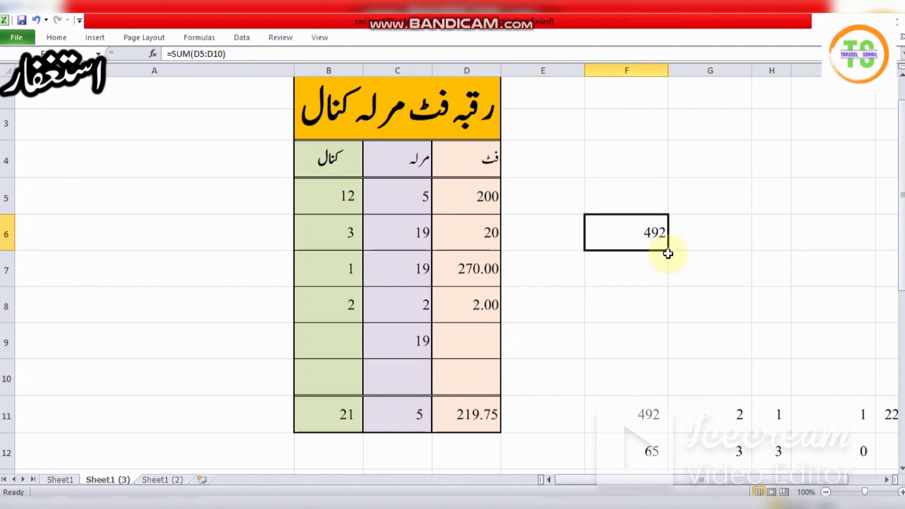
- Enter =SUM(C5:C10) in cell F7 to add up the marla column outside the table
left_click(637, 270)
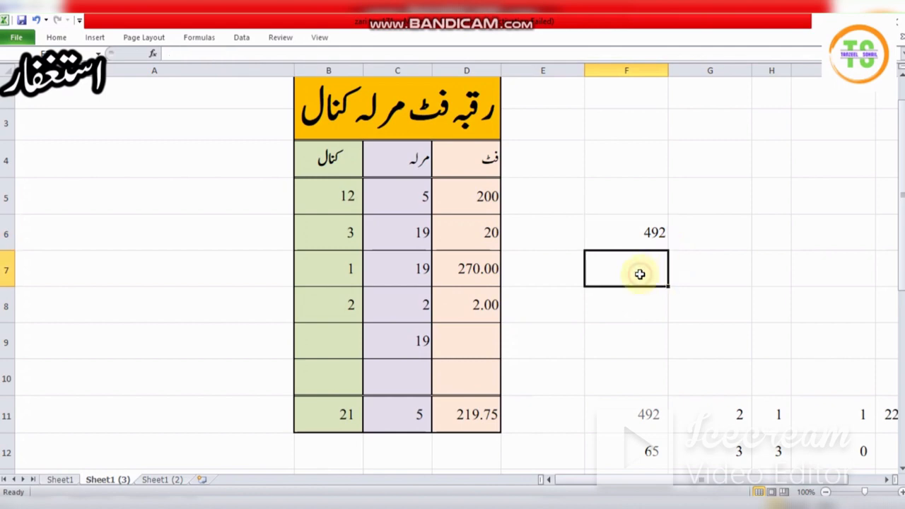
type("=")
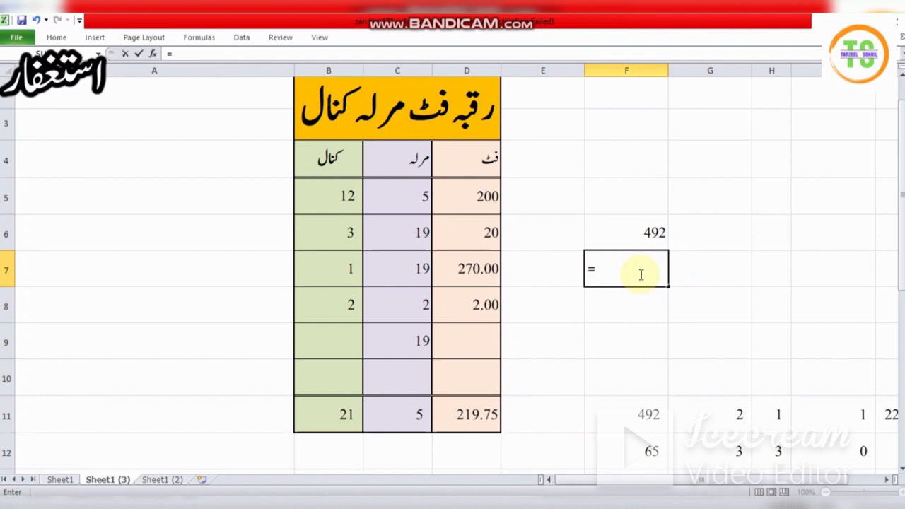
type("sum")
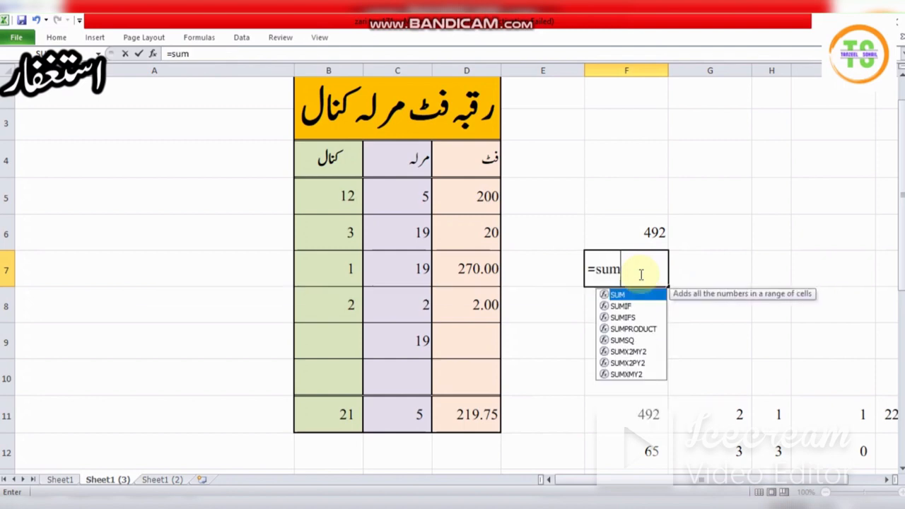
type("(")
key("Left")
key("Left")
key("Left")
key("Up")
key("Up")
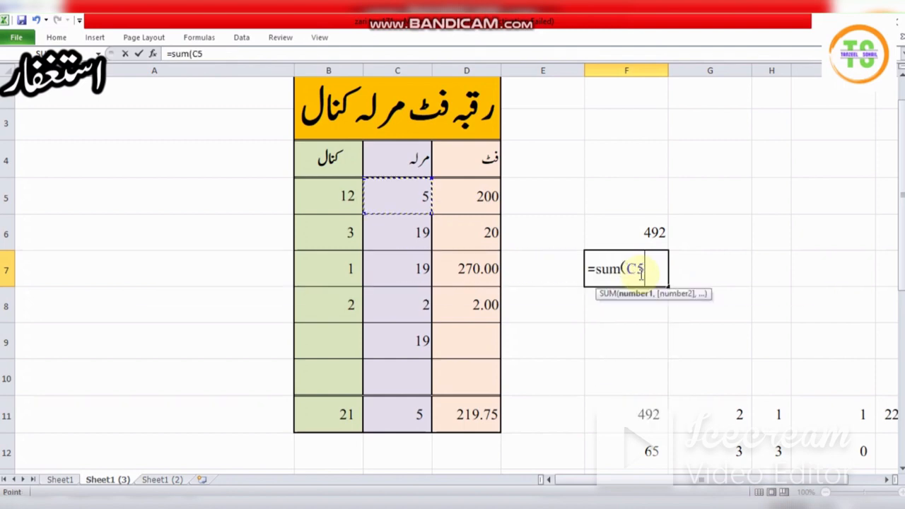
key("shift+Down")
key("shift+Down")
key("shift+Down")
key("shift+Down")
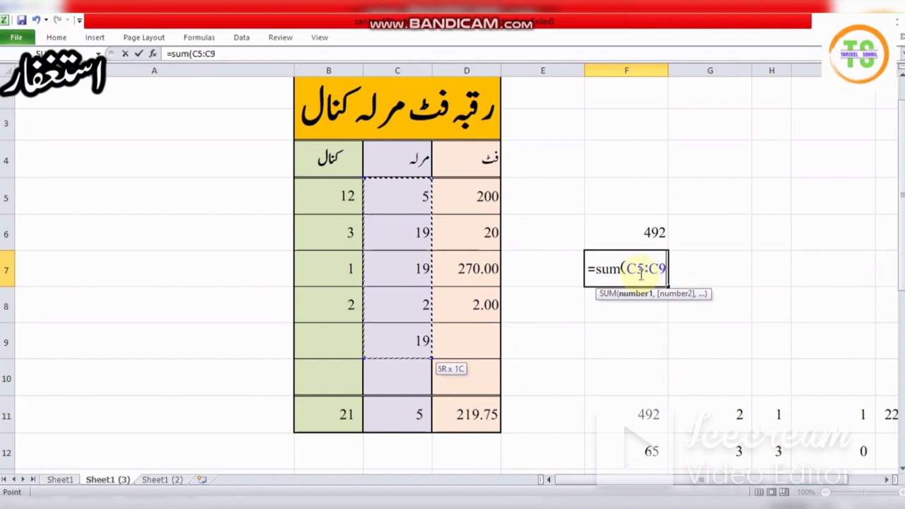
key("shift+Down")
type(")")
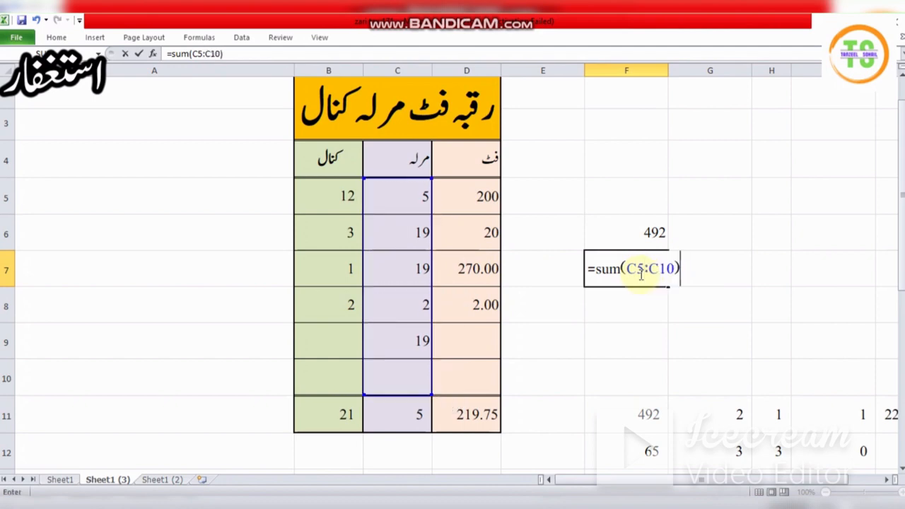
key("Return")
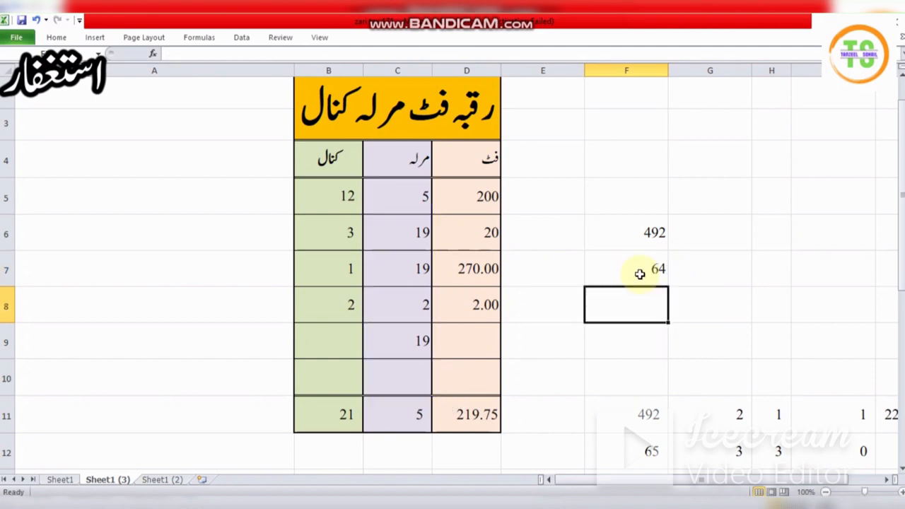
- Try to total the kanal column in cell F8 with the formula =B5:B10, and clear the entry
type("=")
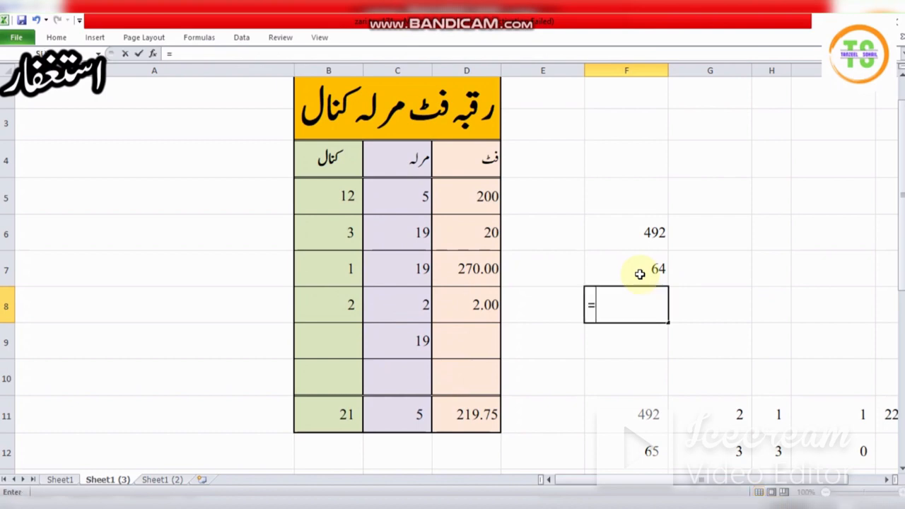
key("Left")
key("Left")
key("Left")
key("Down")
key("Down")
key("Left")
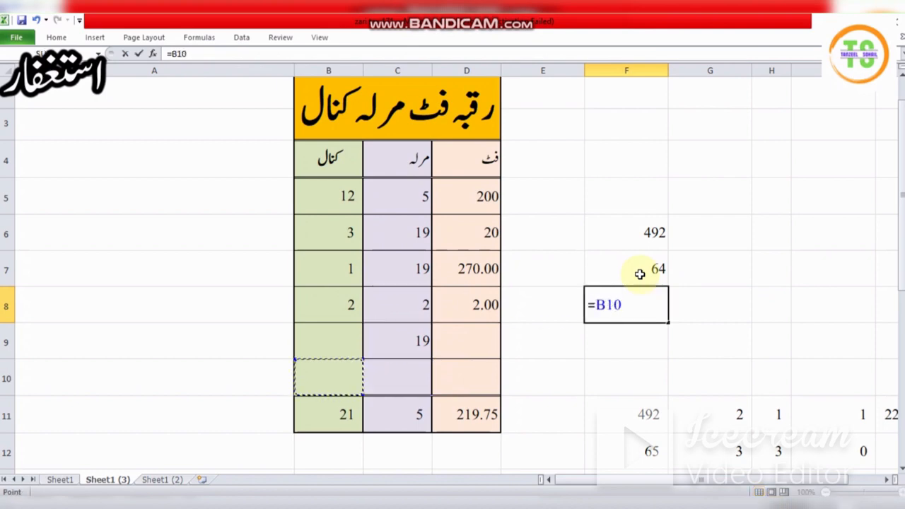
key("shift+Up")
key("shift+Up")
key("shift+Up")
key("shift+Up")
key("shift+Up")
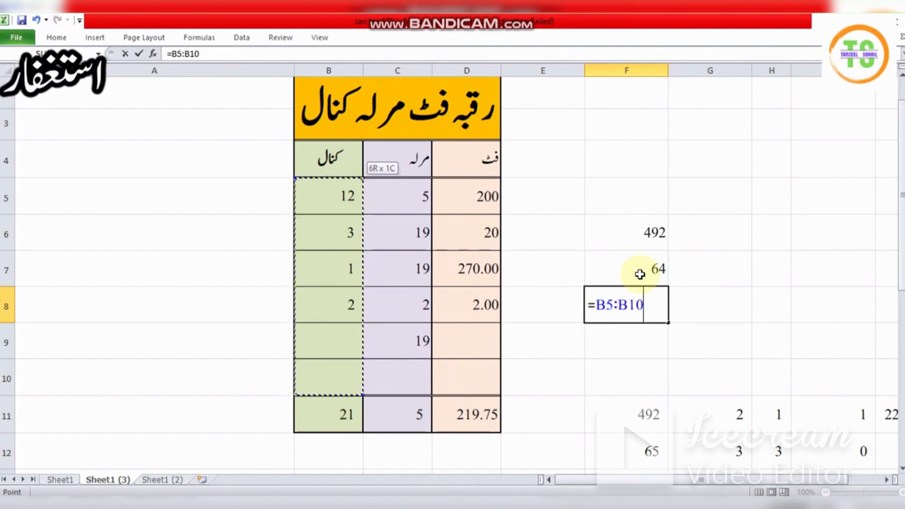
type(")")
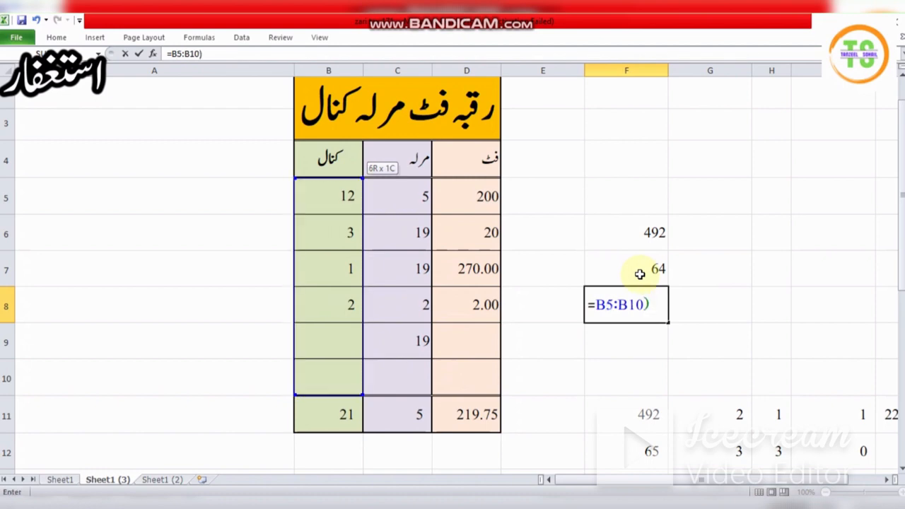
key("Return")
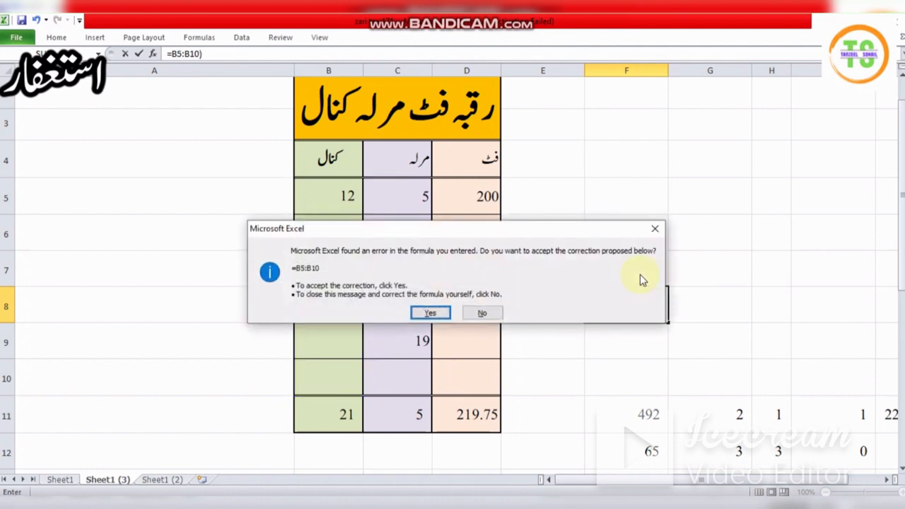
key("Return")
key("Up")
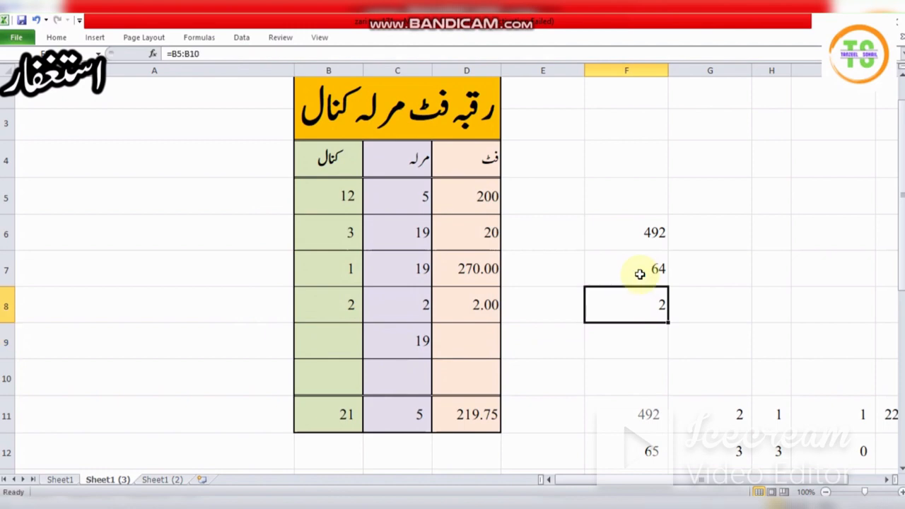
key("BackSpace")
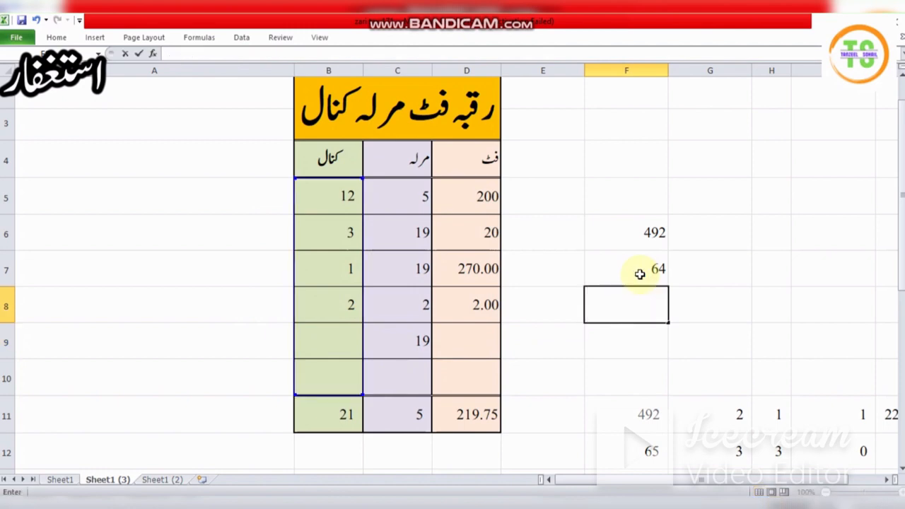
- Enter =SUM(B5:B10) in cell F8 to add up the kanal column outside the table
type("=sum")
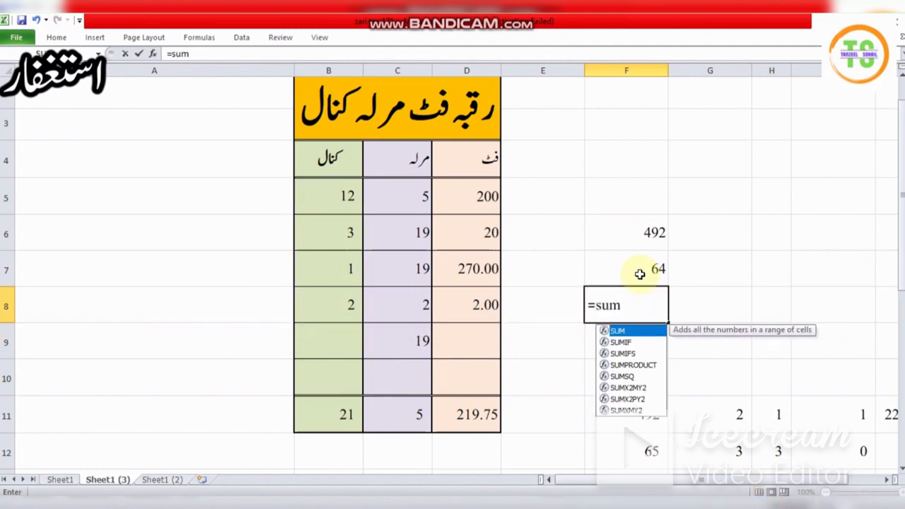
type("(")
key("Left")
key("Left")
key("Up")
key("Left")
key("Left")
key("Up")
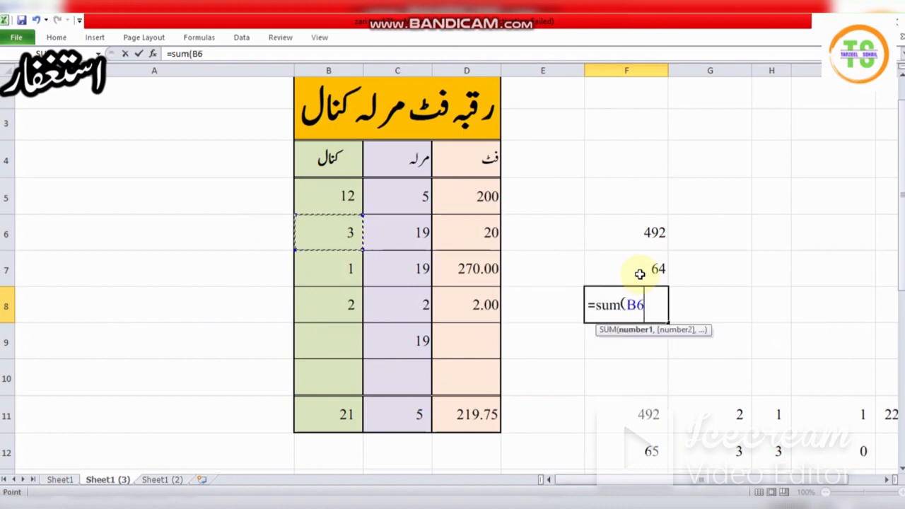
key("Up")
key("shift+Down")
key("shift+Down")
key("shift+Down")
key("shift+Down")
key("shift+Down")
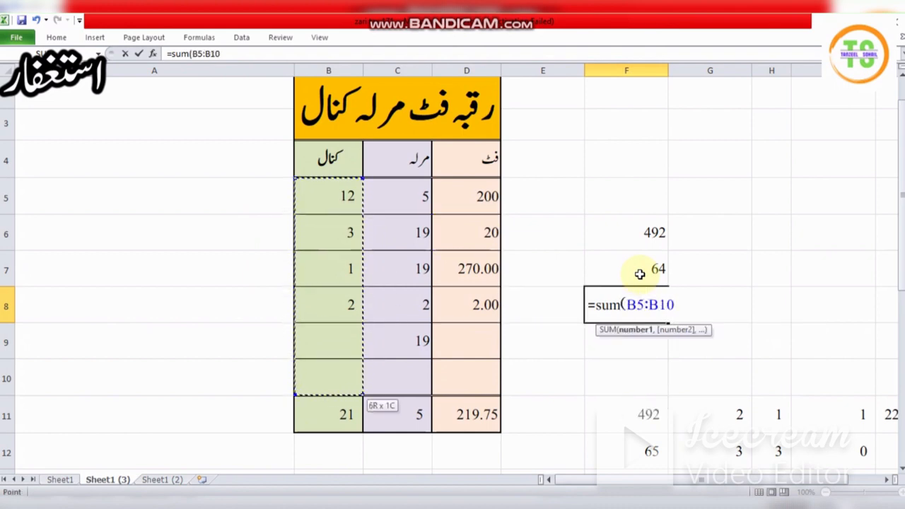
type(")")
key("Return")
key("Up")
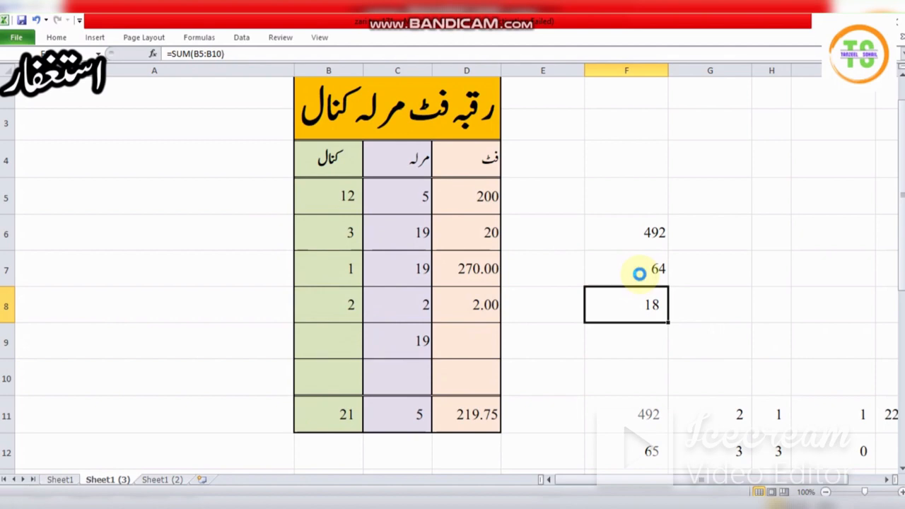
- Enter =F6/272.25 in cell G6 to convert the summed feet into marlas
key("Up")
key("Up")
key("Right")
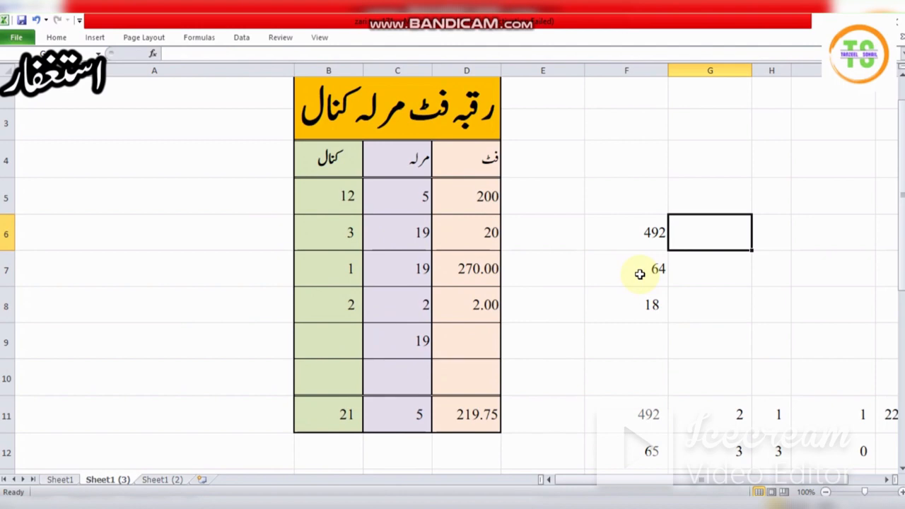
type("=")
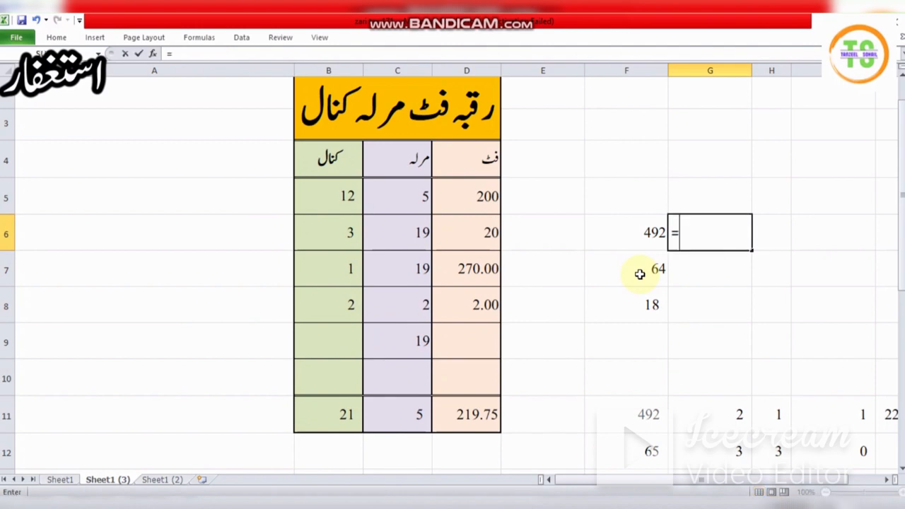
key("Left")
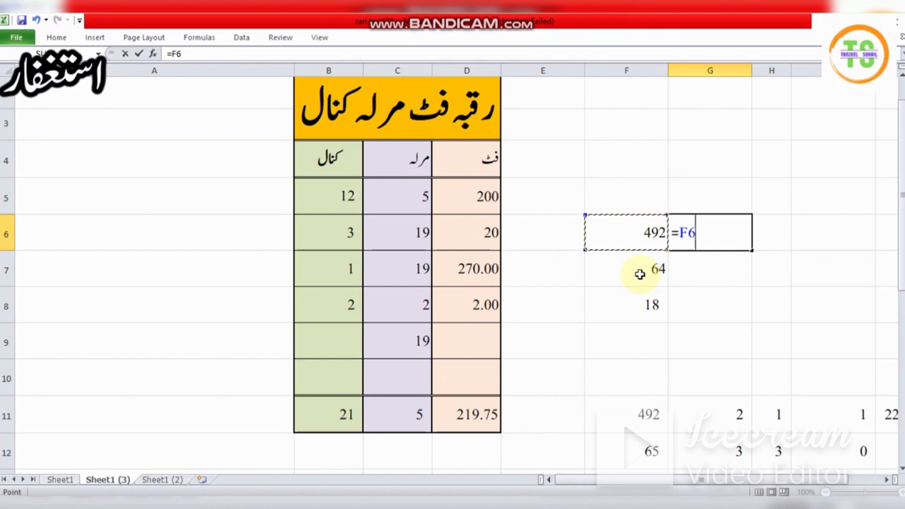
type("/")
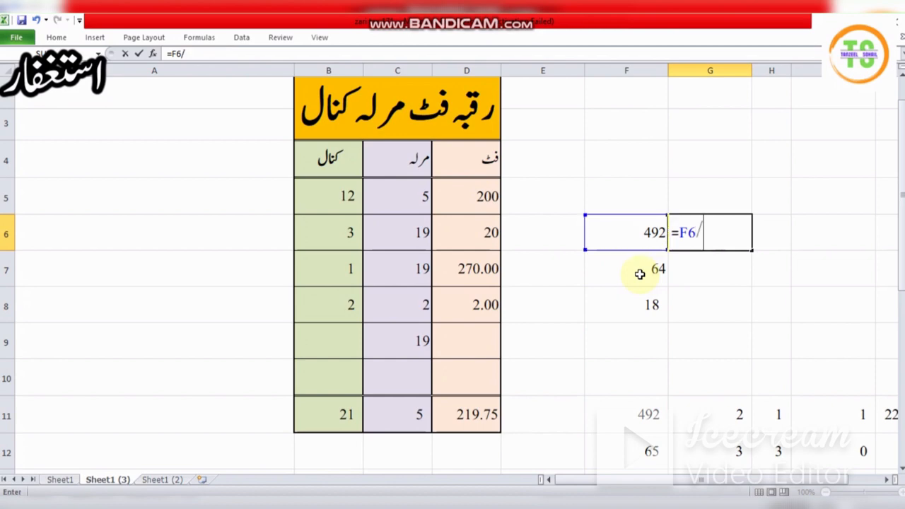
type("272.2")
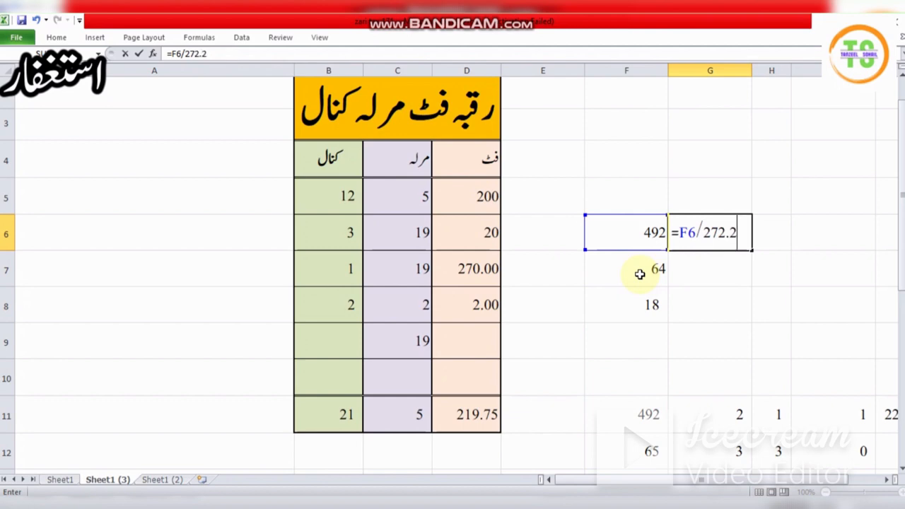
type("5")
key("Return")
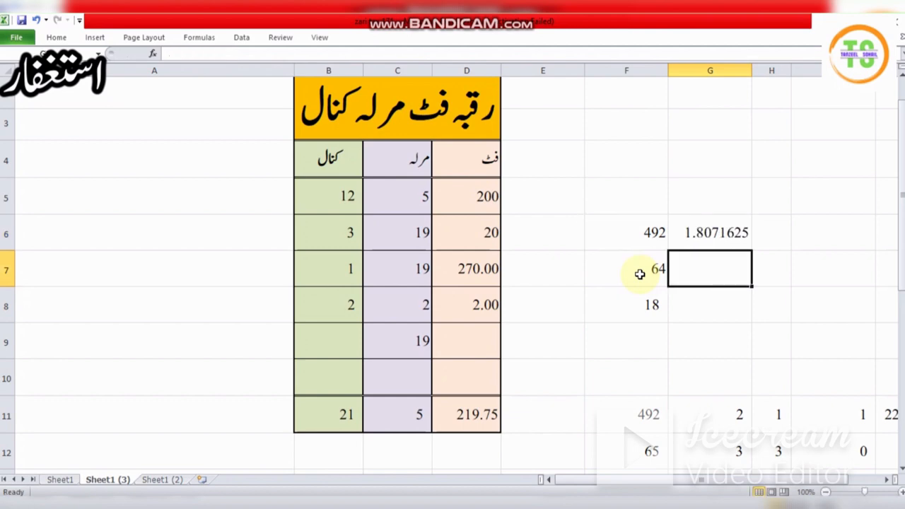
key("Up")
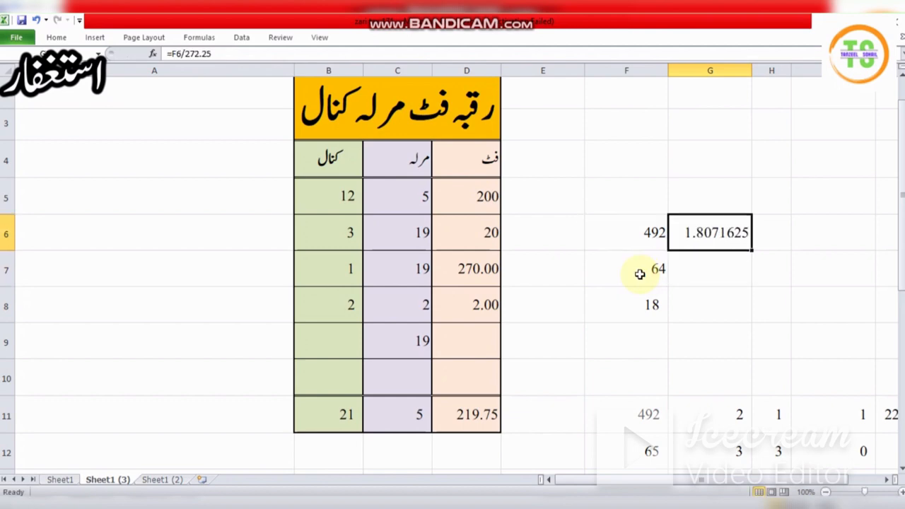
- Enter =F7/20 in cell G7 to convert the summed marlas into kanals
key("Down")
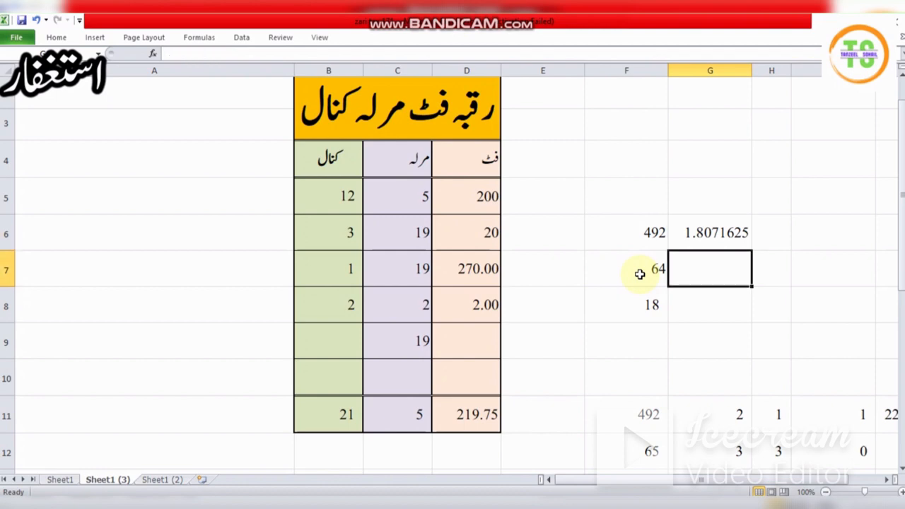
type("=")
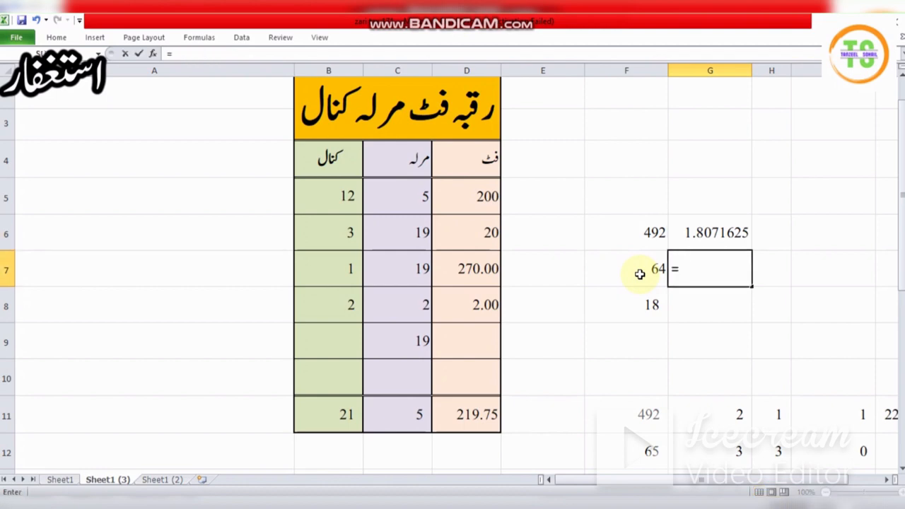
left_click(640, 274)
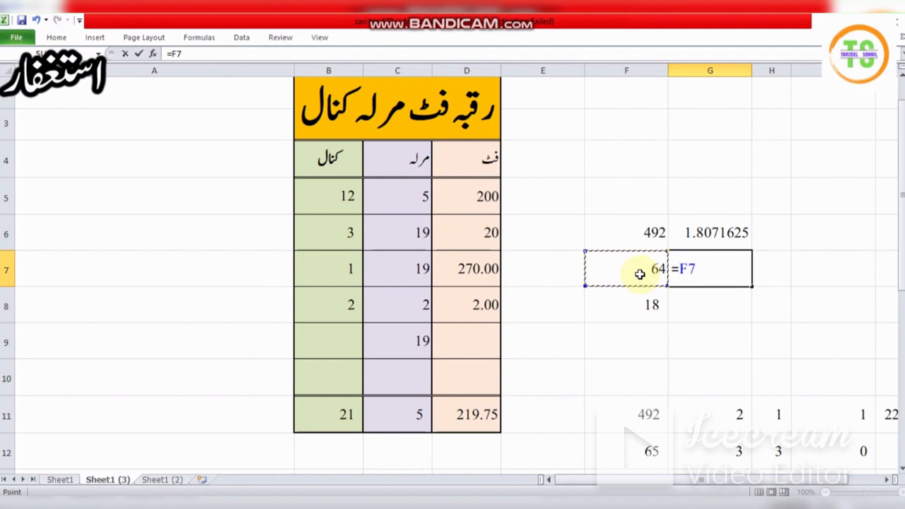
type("/20")
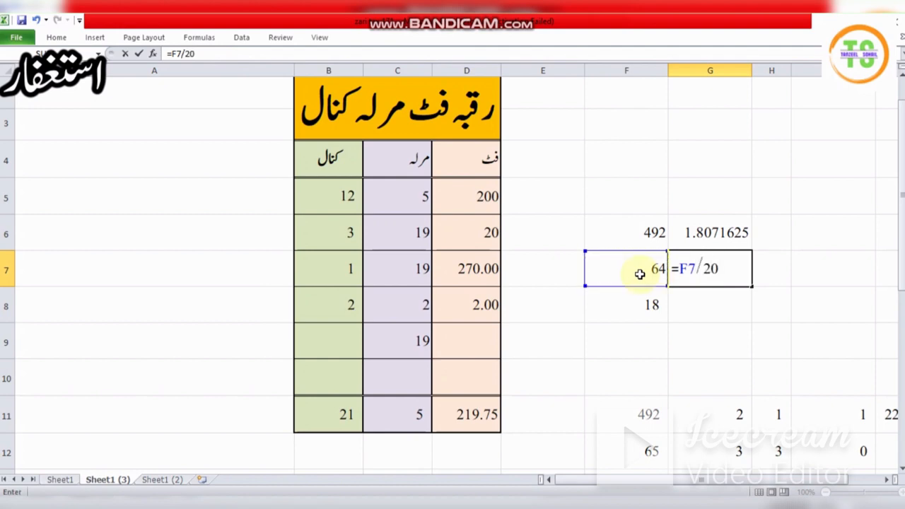
key("Return")
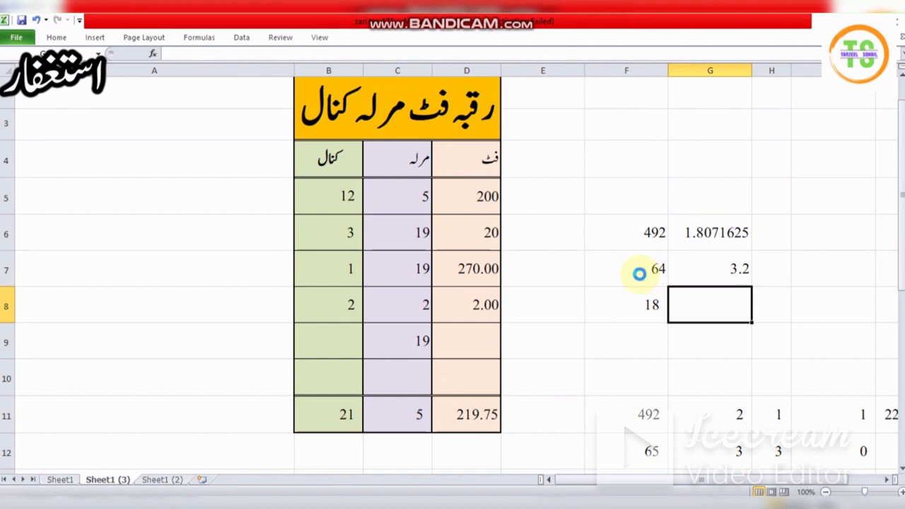
key("Left")
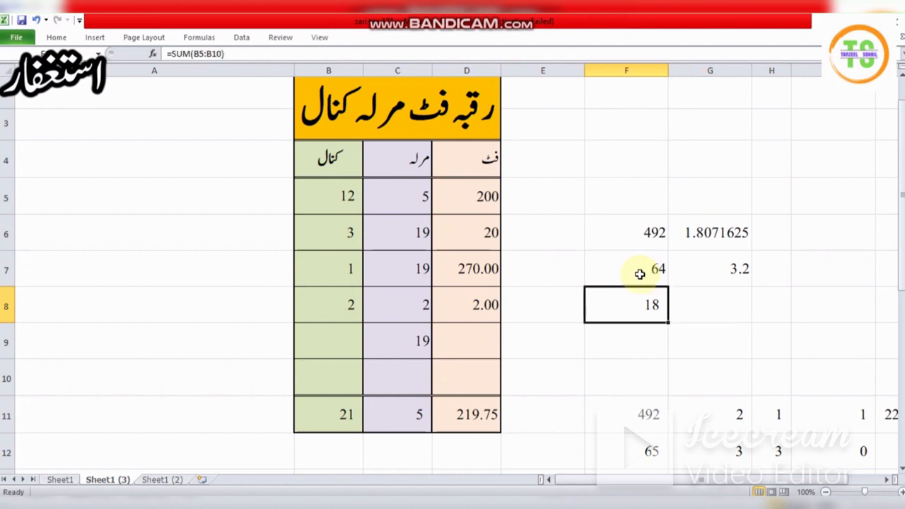
key("Right")
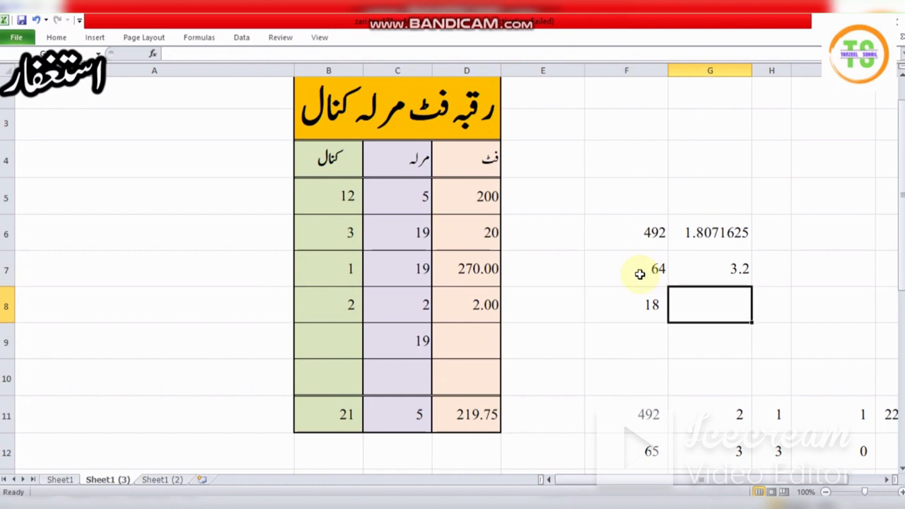
- Enter =TRUNC(G6) in cell H6 to keep only the whole marlas from the converted feet
key("Up")
key("Up")
key("Right")
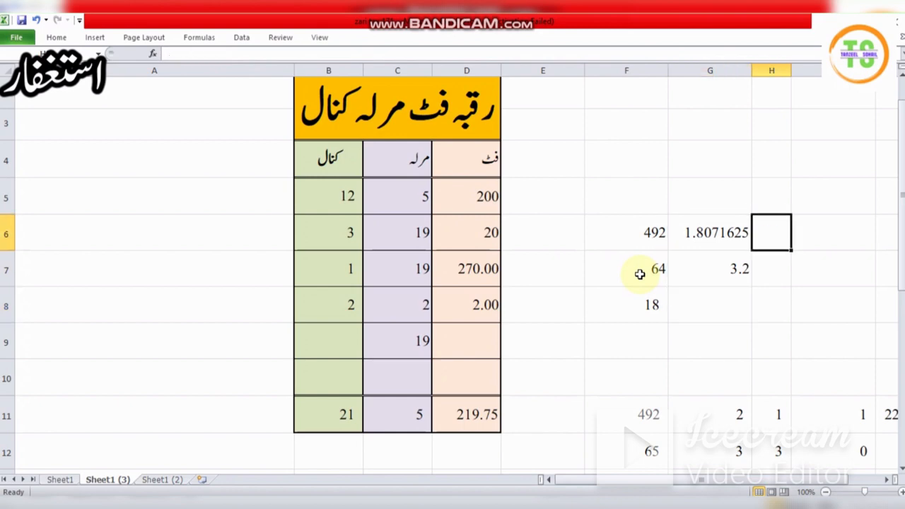
key("Right")
key("Left")
key("Right")
key("Right")
key("Right")
key("Left")
key("Left")
key("Left")
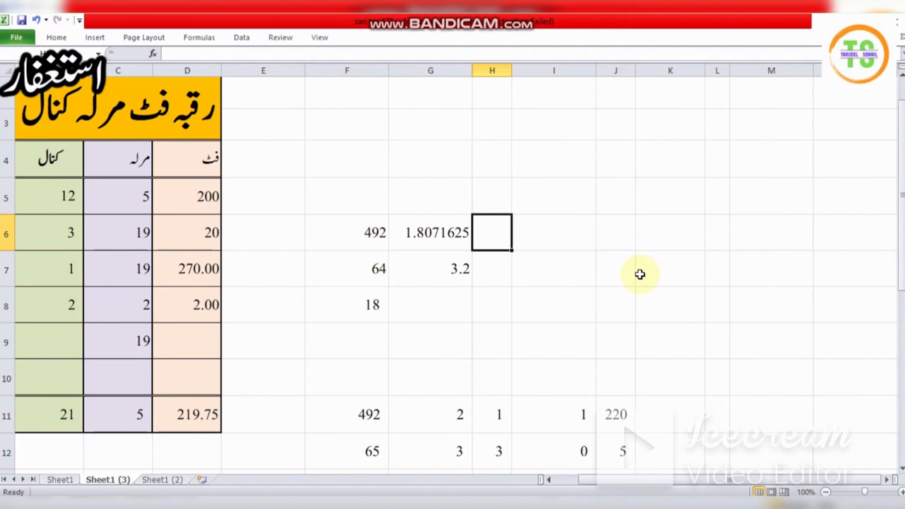
type("=")
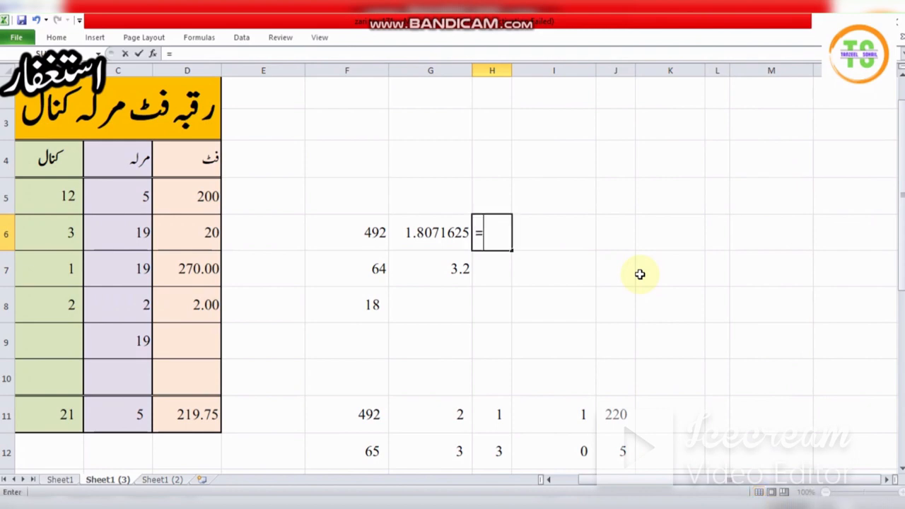
type("trunc")
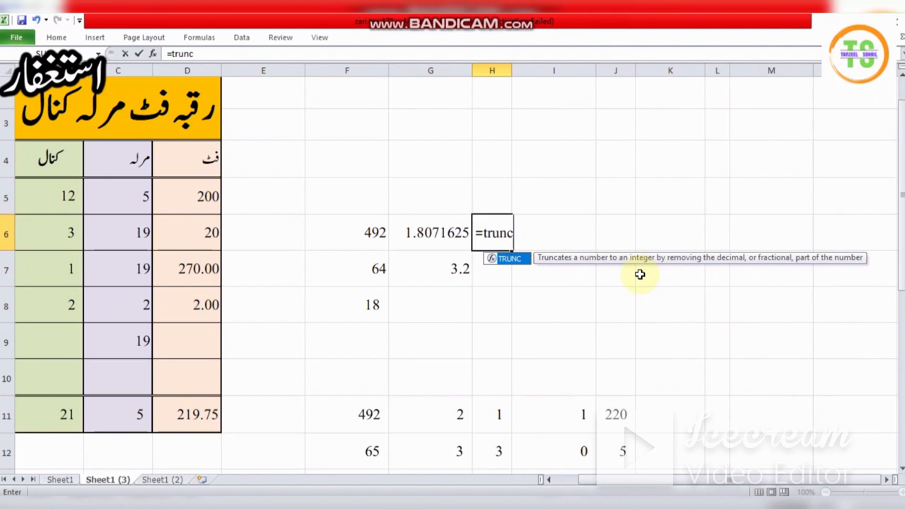
type("(")
key("Left")
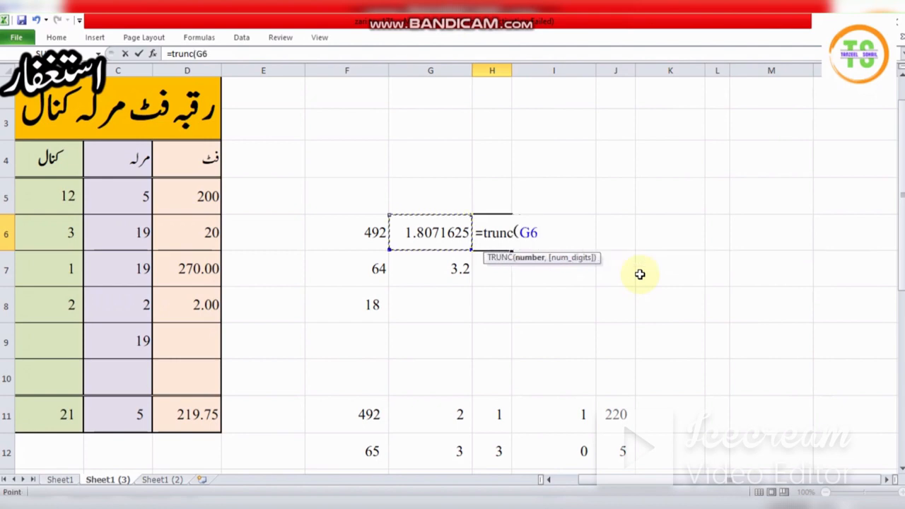
type(")")
key("Return")
key("Up")
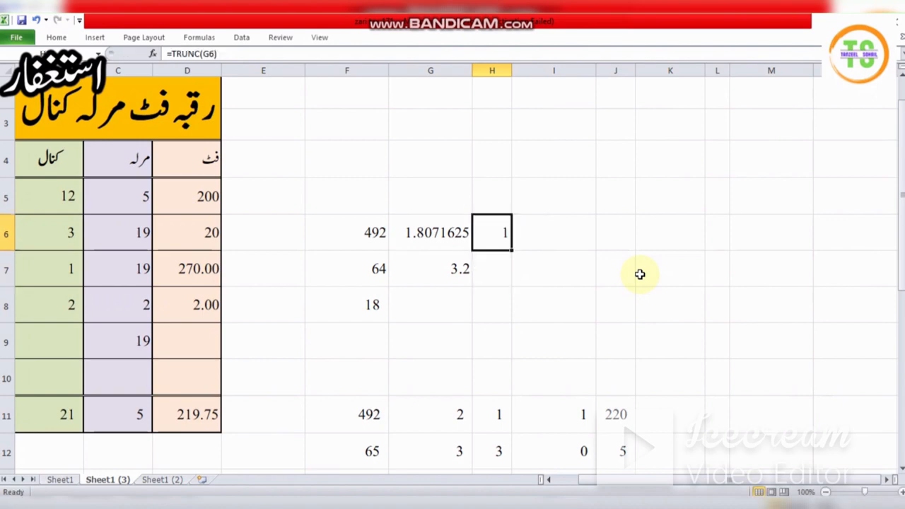
- Fill the TRUNC formula from H6 down into H7 to keep only the whole kanals
key("Right")
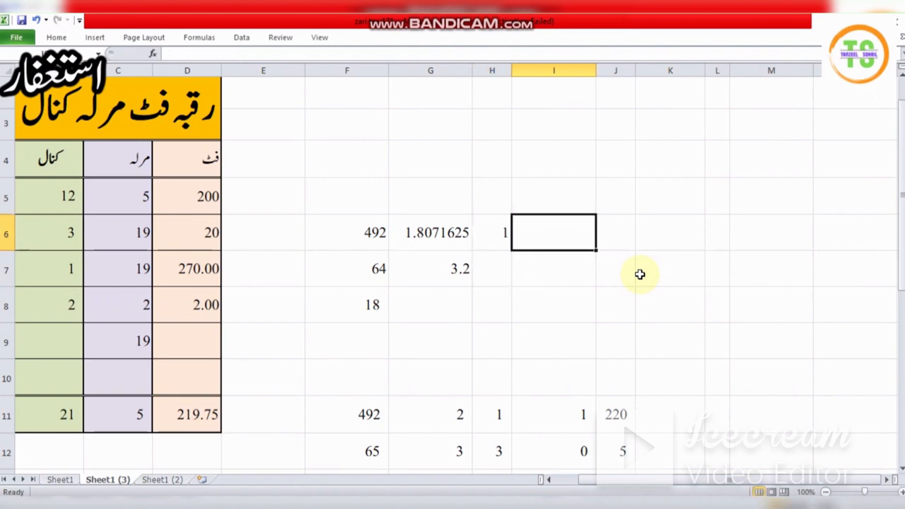
key("Left")
key("Down")
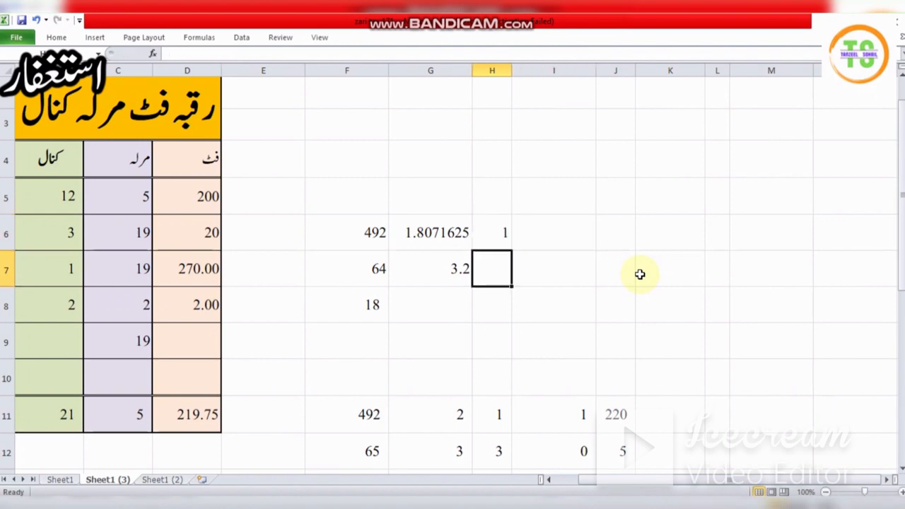
key("ctrl+d")
key("Right")
key("Left")
key("Right")
key("Up")
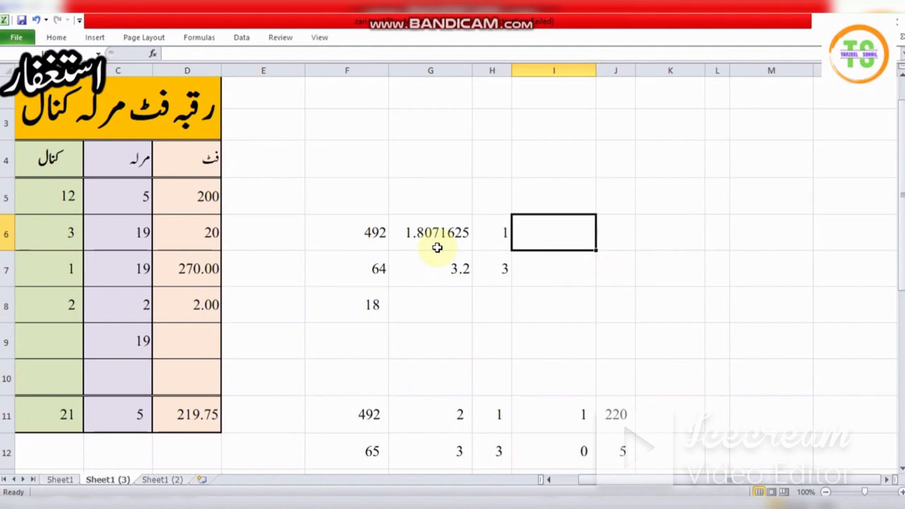
- Enter 222 as the feet value in cell D9 of the area table
left_click(183, 325)
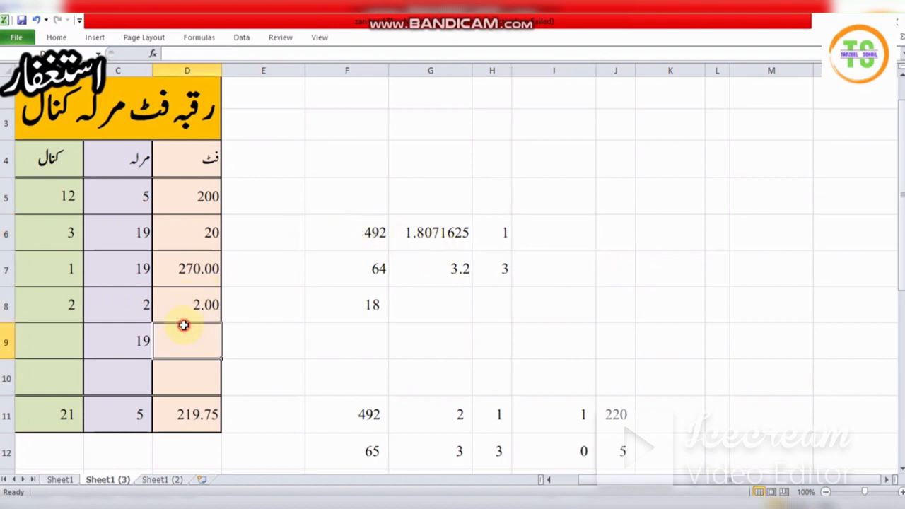
type("222")
key("Tab")
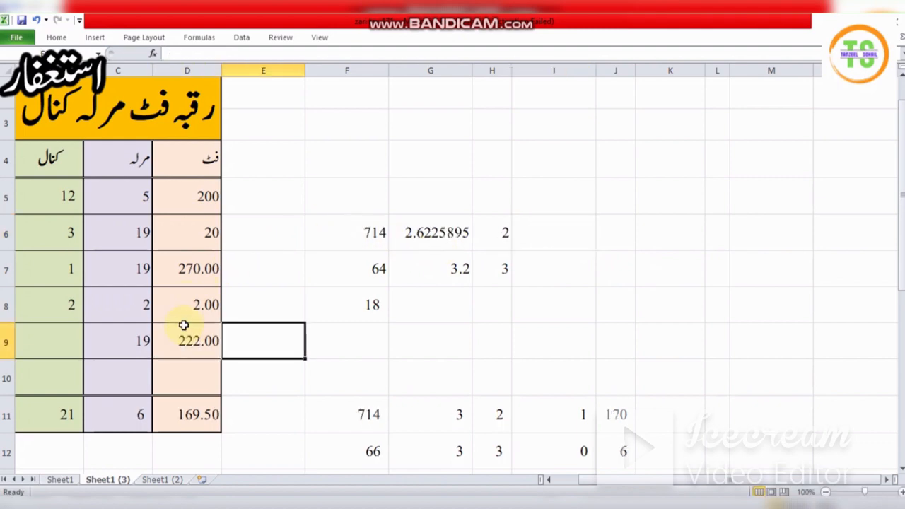
- Enter =G6-H6 in cell I6 to isolate the fractional part of the converted marlas
key("Up")
key("Up")
key("Up")
key("Right")
key("Right")
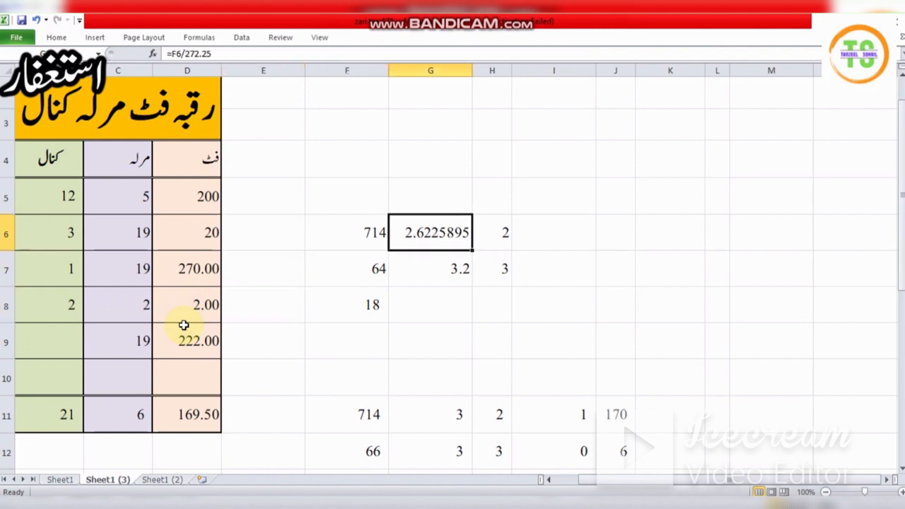
key("Left")
key("Right")
key("Right")
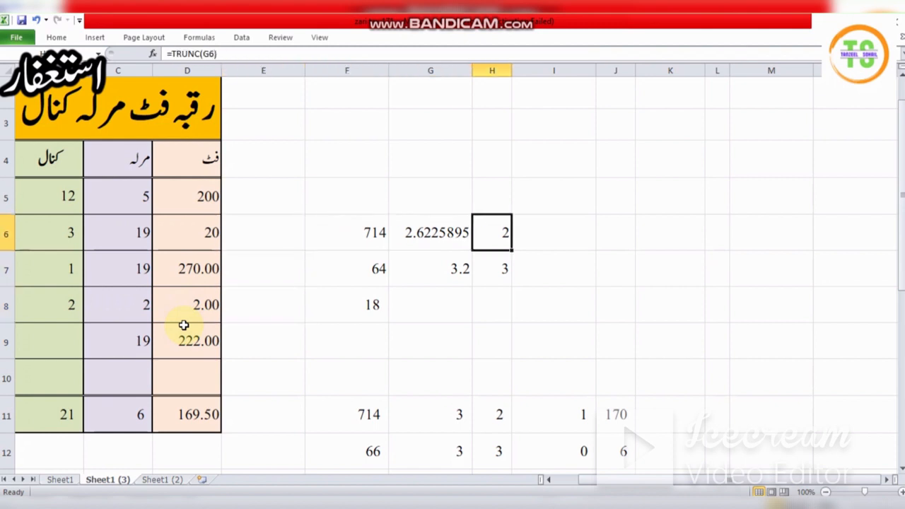
key("Right")
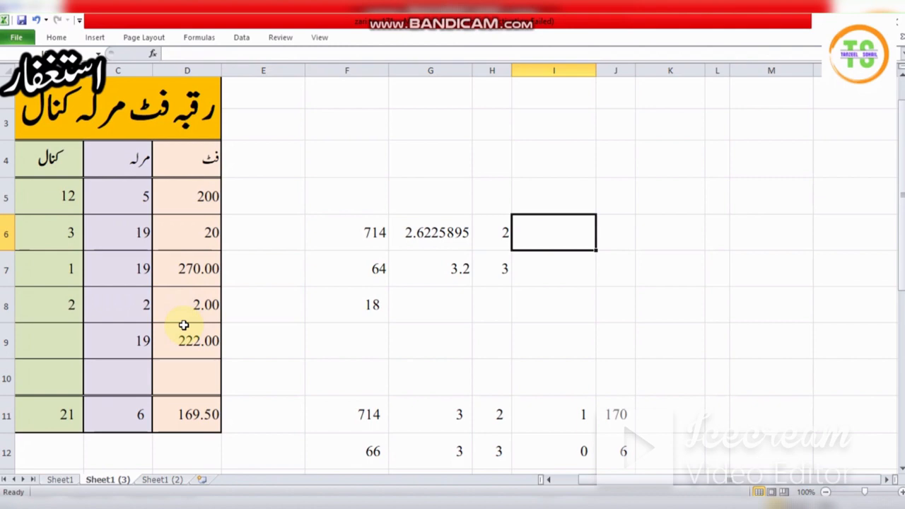
type("=")
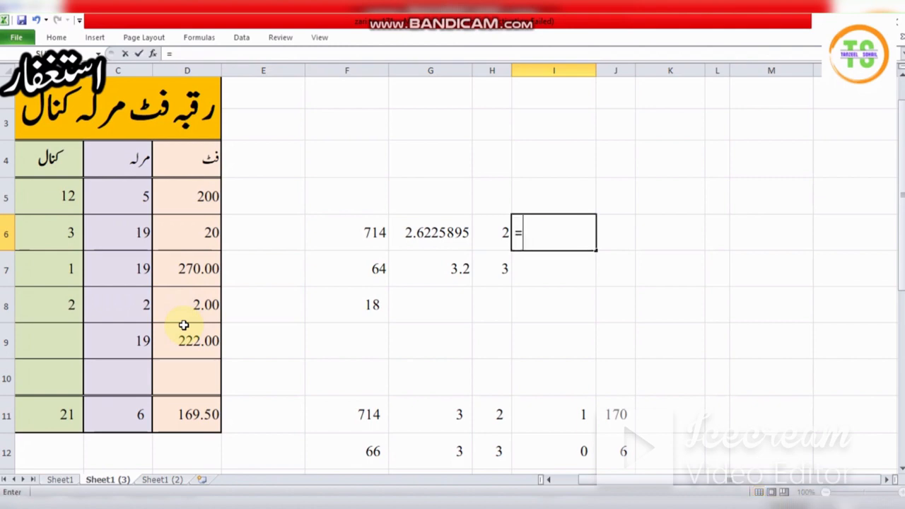
key("Left")
key("Left")
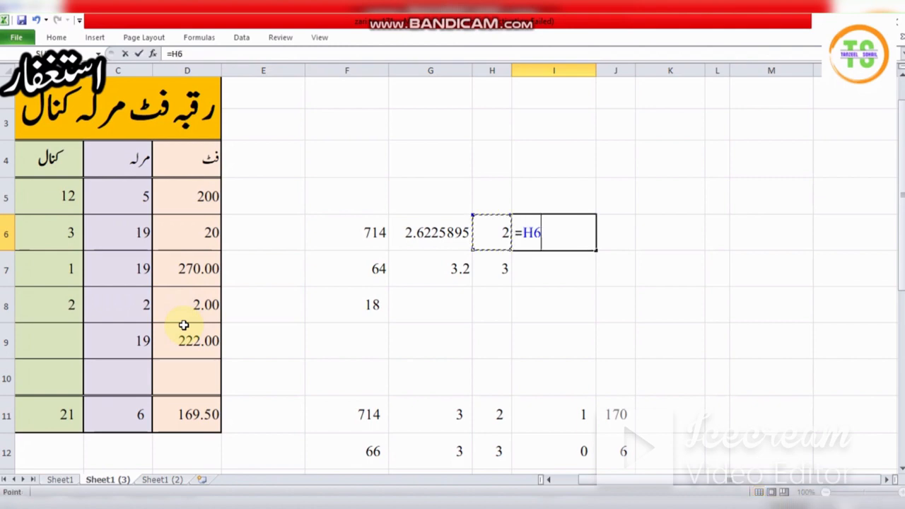
type("-")
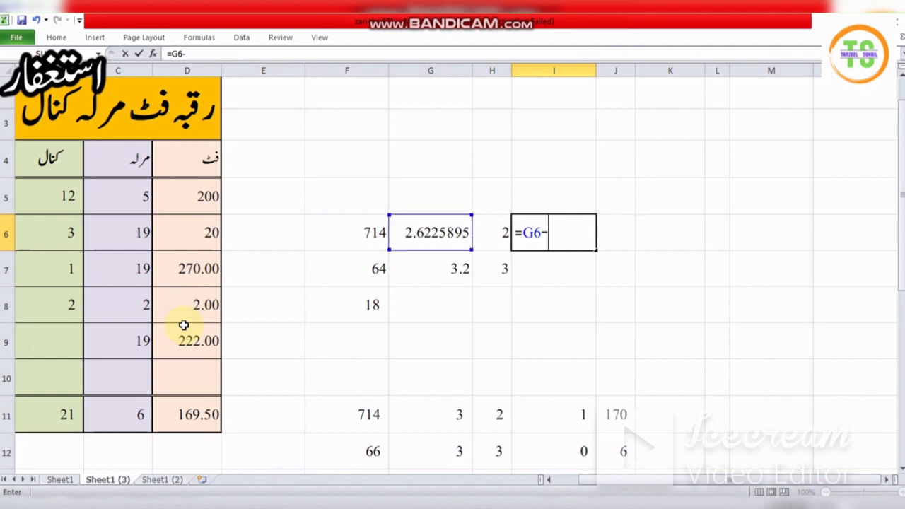
key("Left")
key("Return")
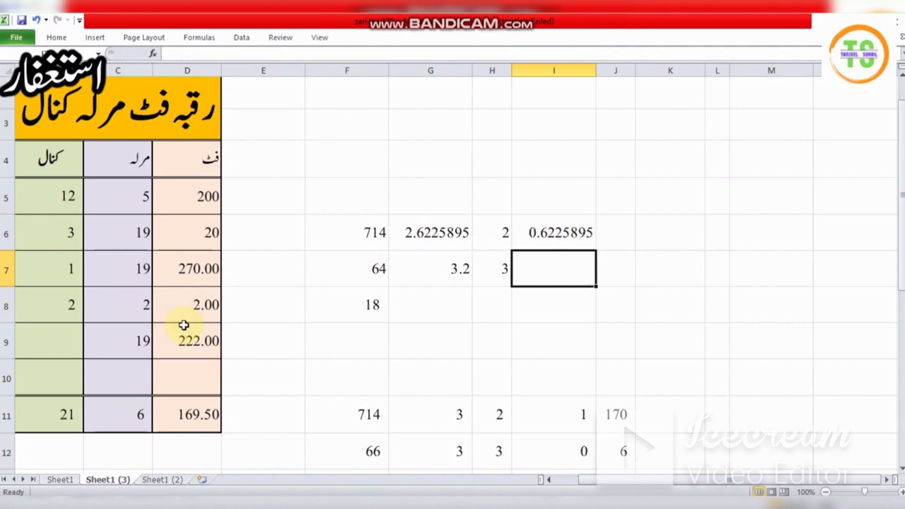
- Examine how the formulas in G6, H6 and I6 split the marlas into whole and fractional parts
key("Up")
key("Right")
key("Left")
key("Left")
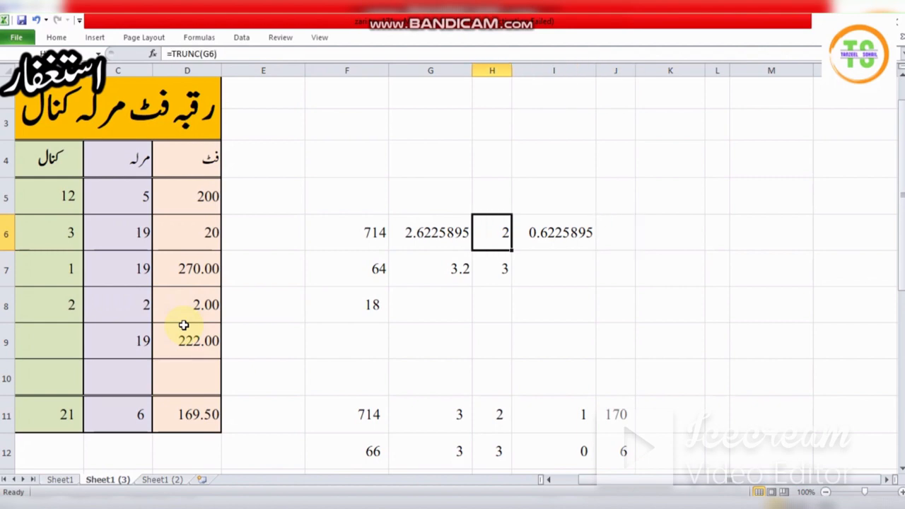
key("Right")
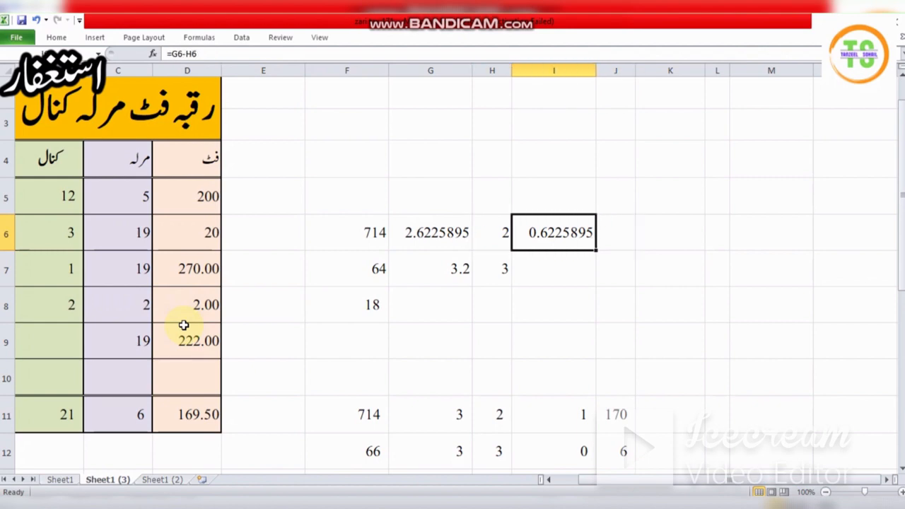
key("Left")
key("Left")
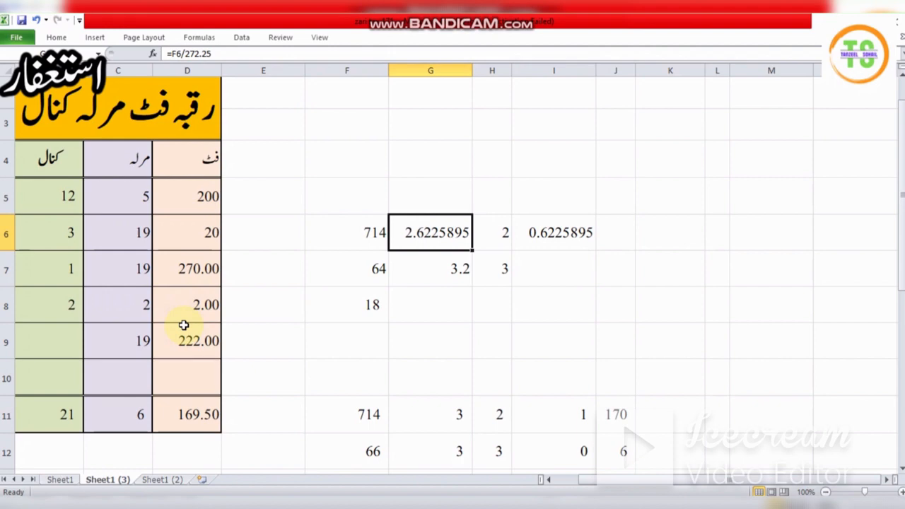
key("Right")
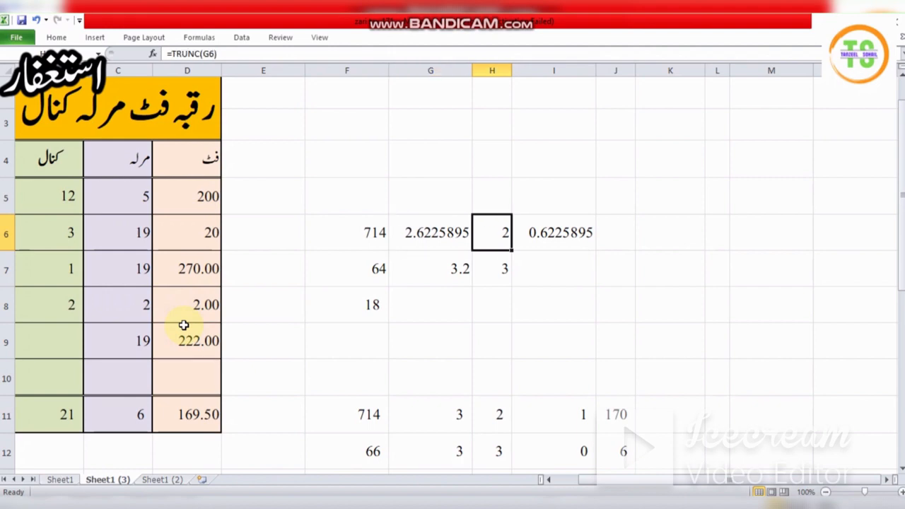
key("Right")
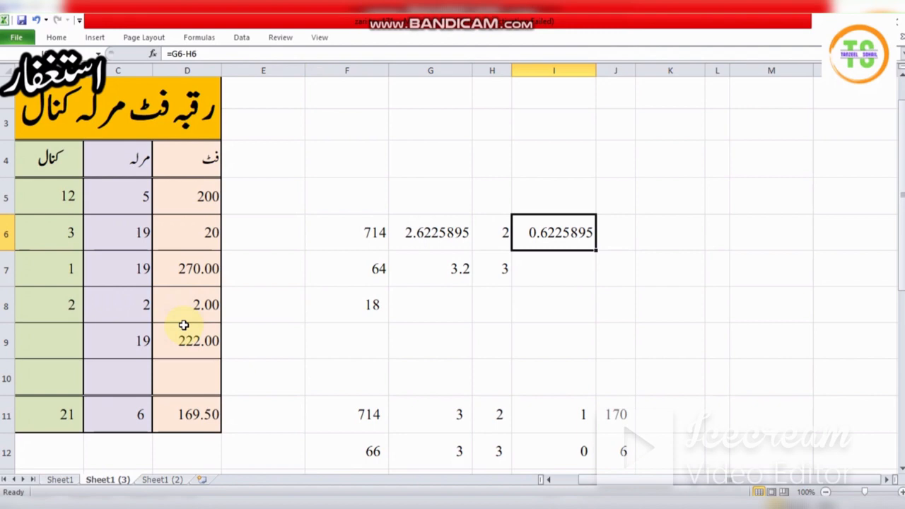
- Fill the subtraction formula from I6 down into I7 to isolate the fractional kanals
key("Down")
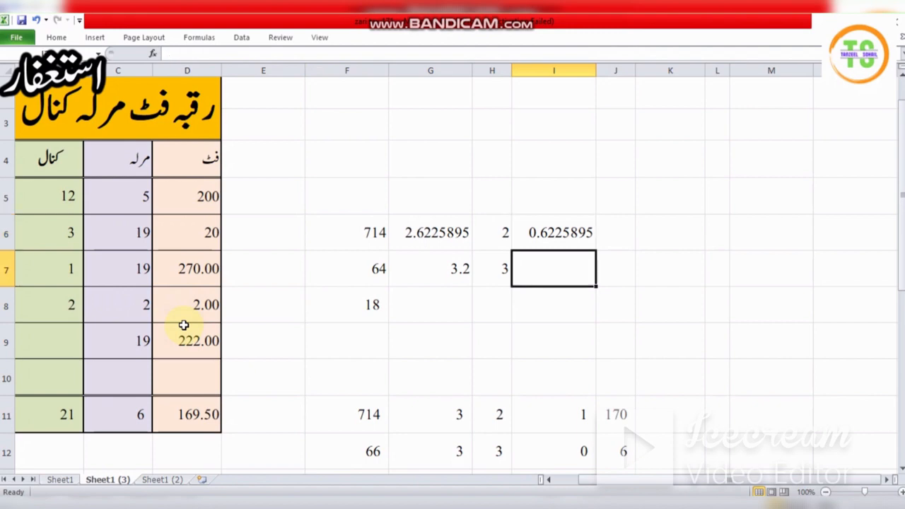
key("ctrl+d")
key("Up")
key("Right")
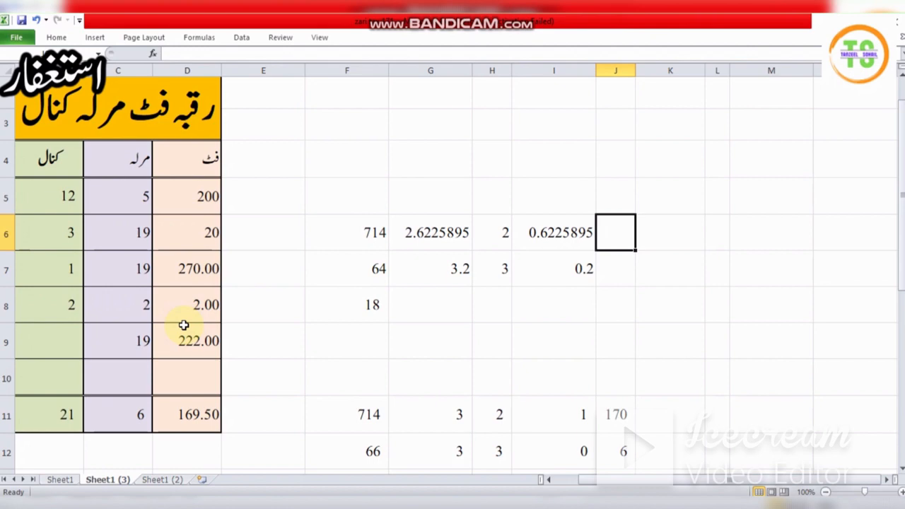
- Enter =I6*272.25 in cell J6 to convert the fractional marlas back into feet
key("Left")
key("Right")
key("Left")
key("Left")
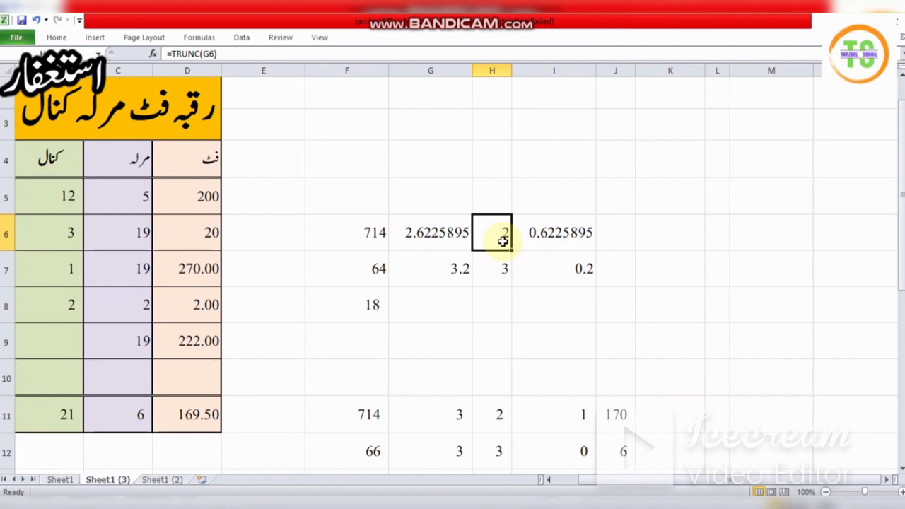
left_click(606, 237)
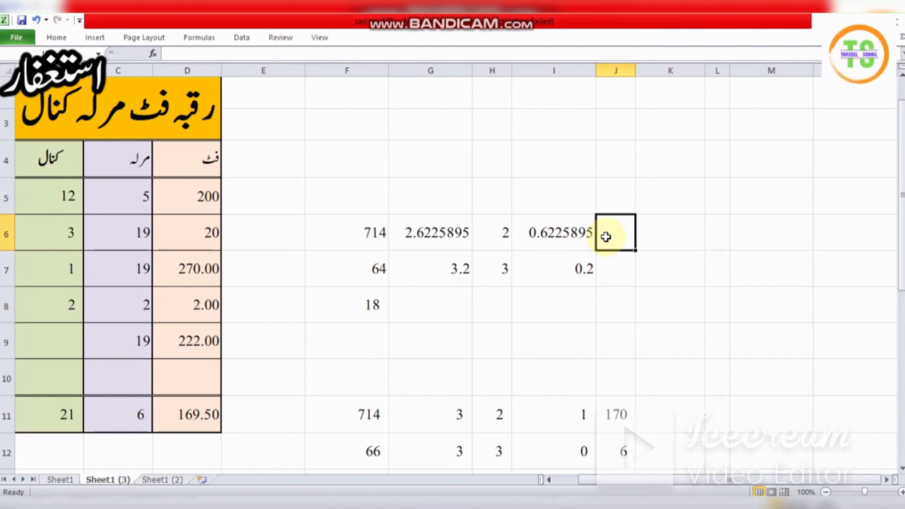
type("=")
key("Left")
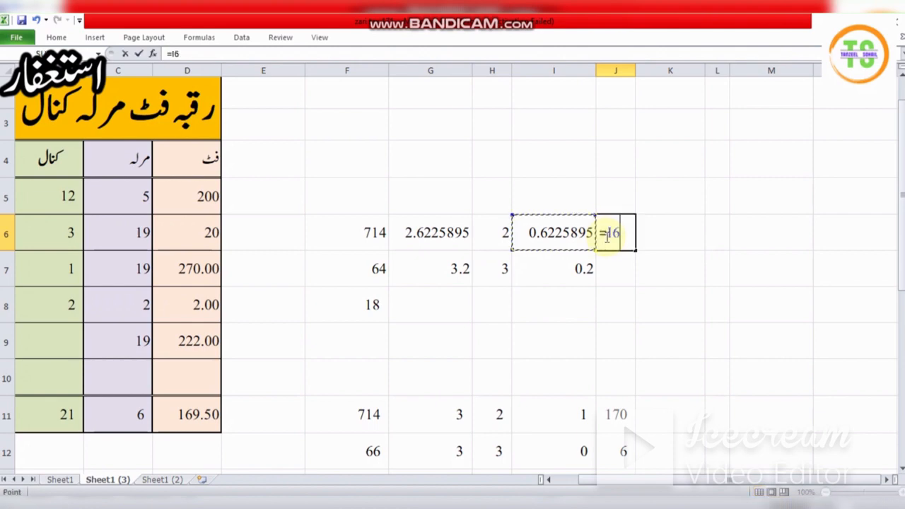
type("*2")
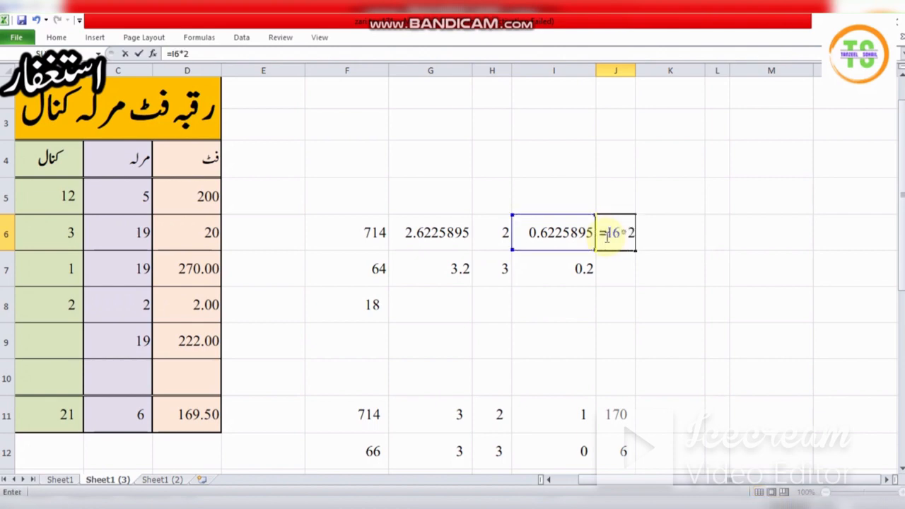
type("72.25")
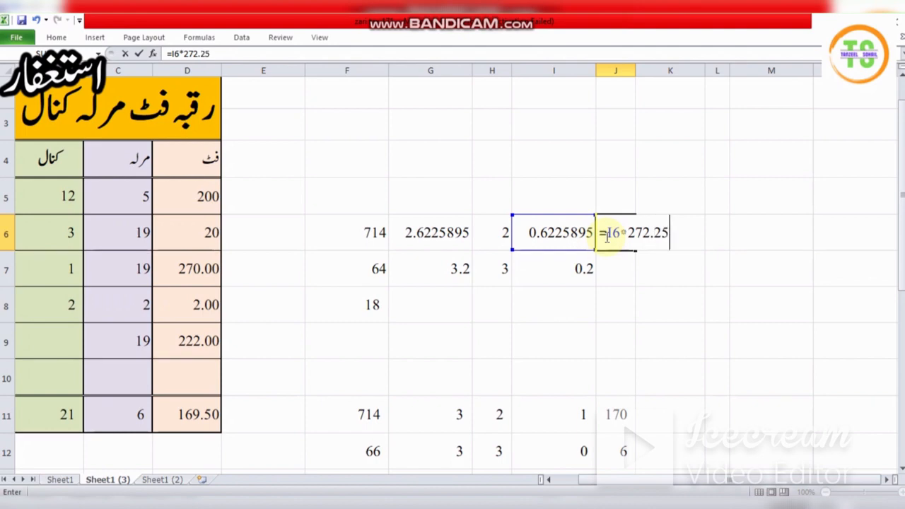
key("Return")
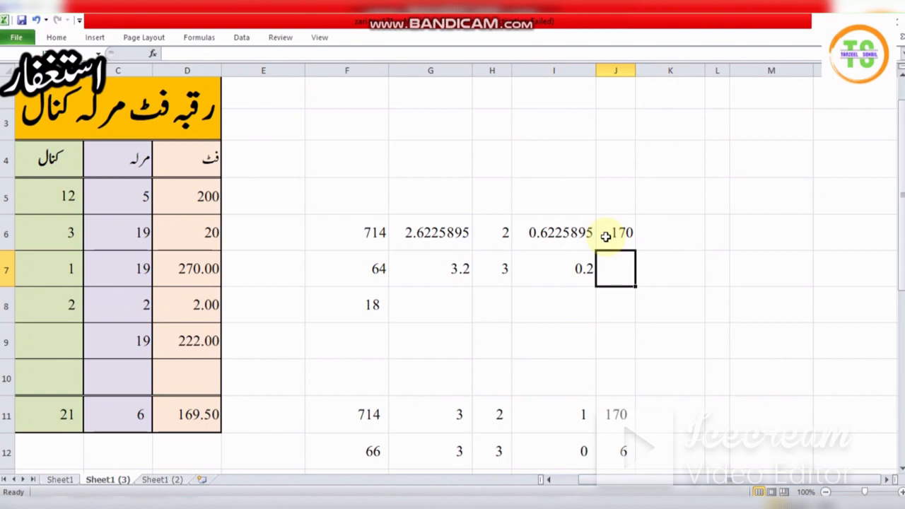
- Format the remaining feet in cell J6 to show two decimal places
left_click(606, 237)
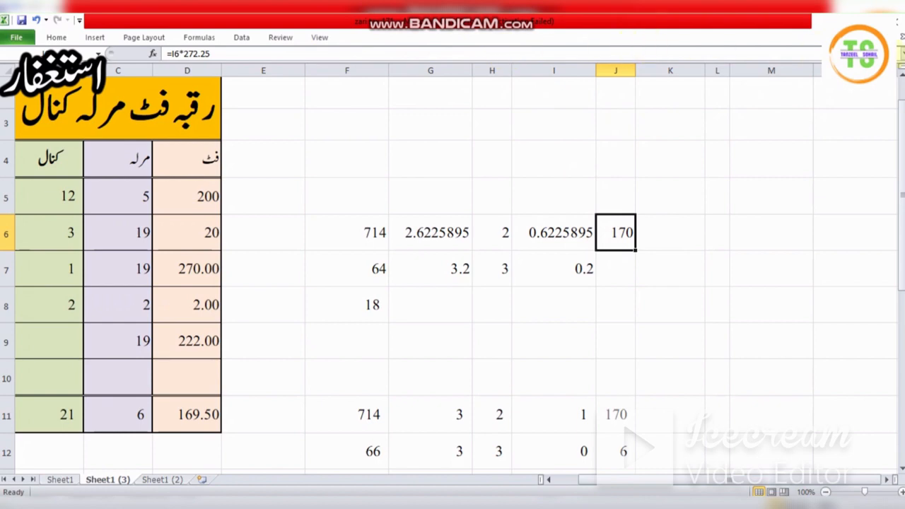
left_click(843, 37)
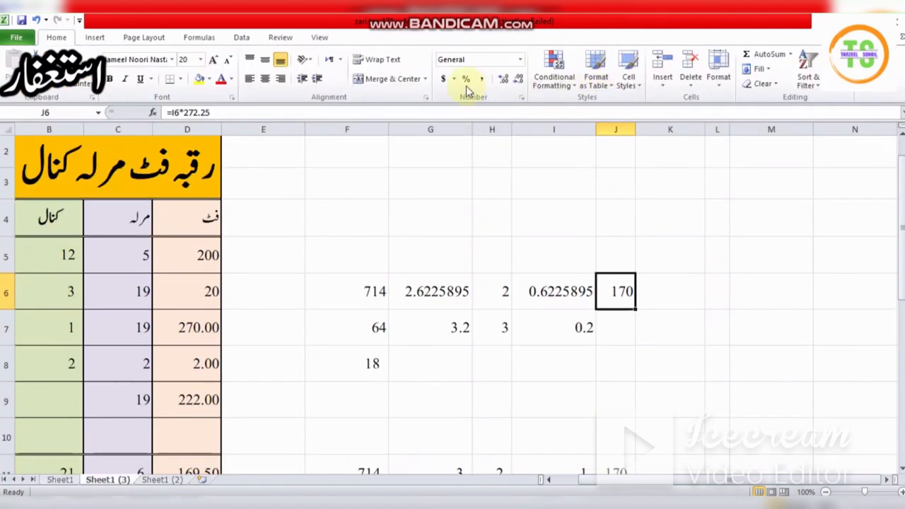
left_click(509, 79)
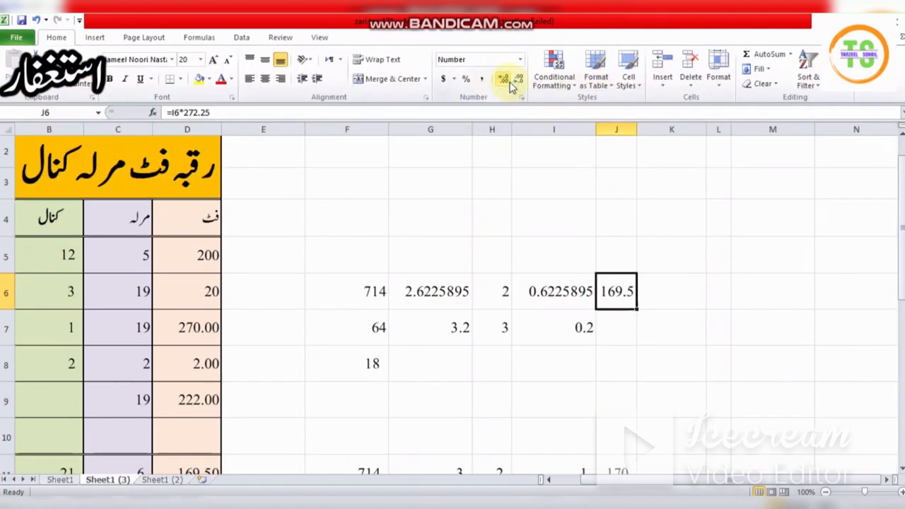
left_click(508, 79)
left_click(701, 300)
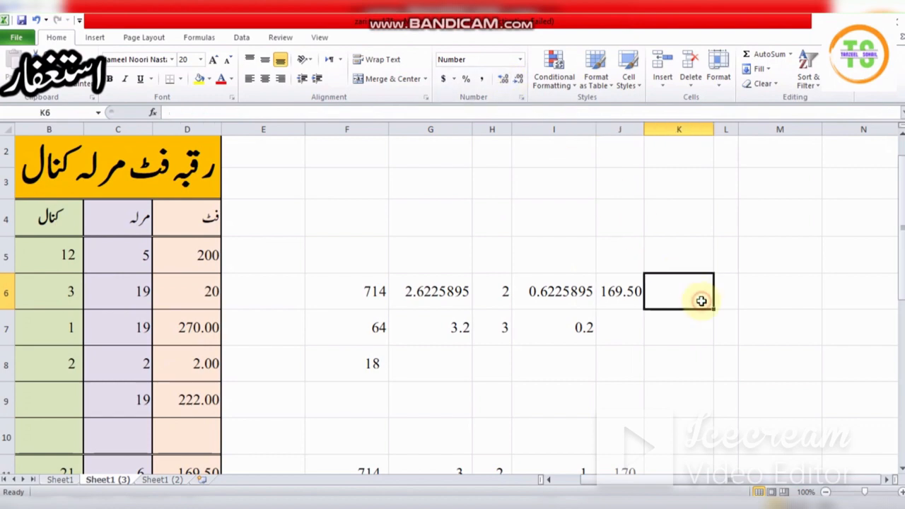
- Copy the J6 conversion formula into cell J7 so it reads =I7*272.25
key("Down")
key("Down")
key("Down")
key("Down")
key("Down")
key("Down")
key("Down")
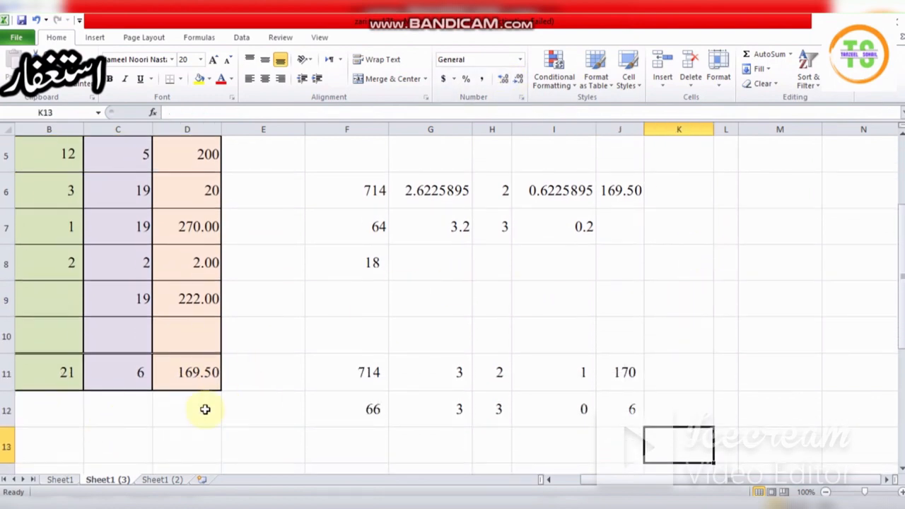
left_click(622, 228)
type("54.45")
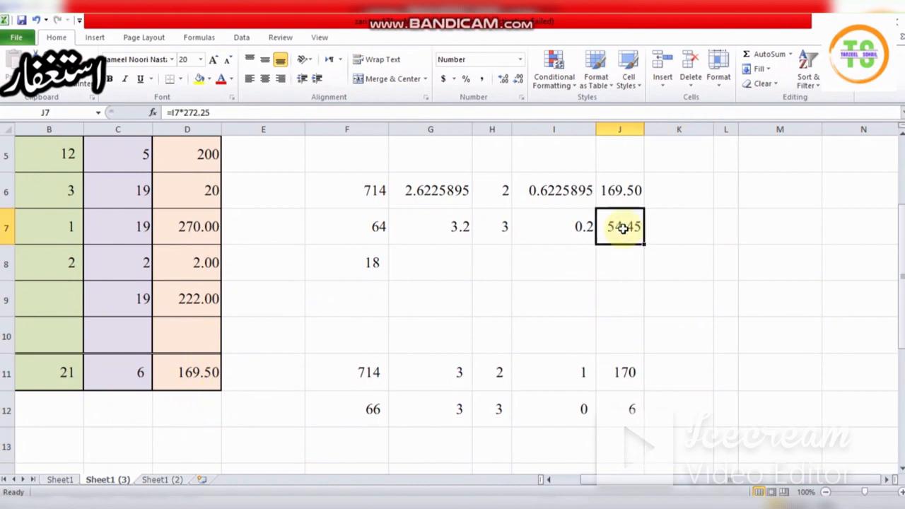
- Replace the multiplier in cell J7 with 20 so the fractional kanals convert back into marlas
left_click(254, 113)
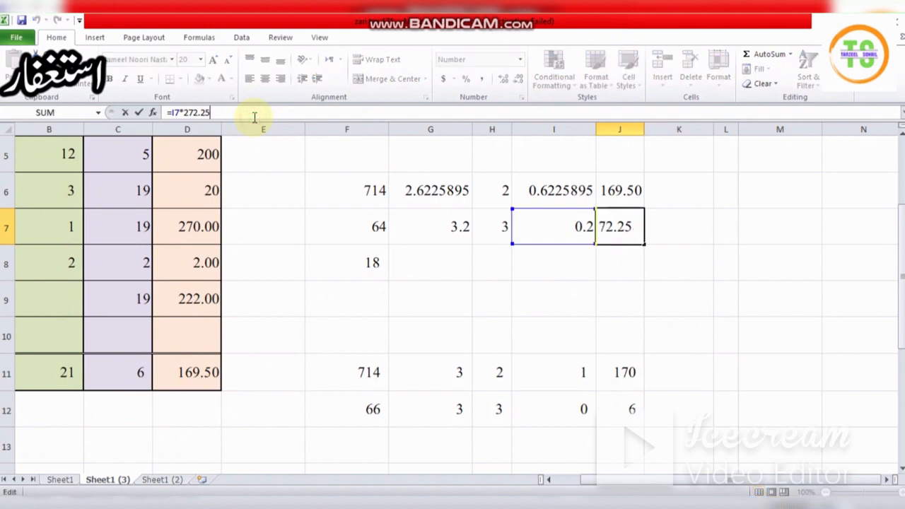
key("shift+Left")
key("shift+Left")
key("shift+Left")
key("shift+Left")
key("shift+Left")
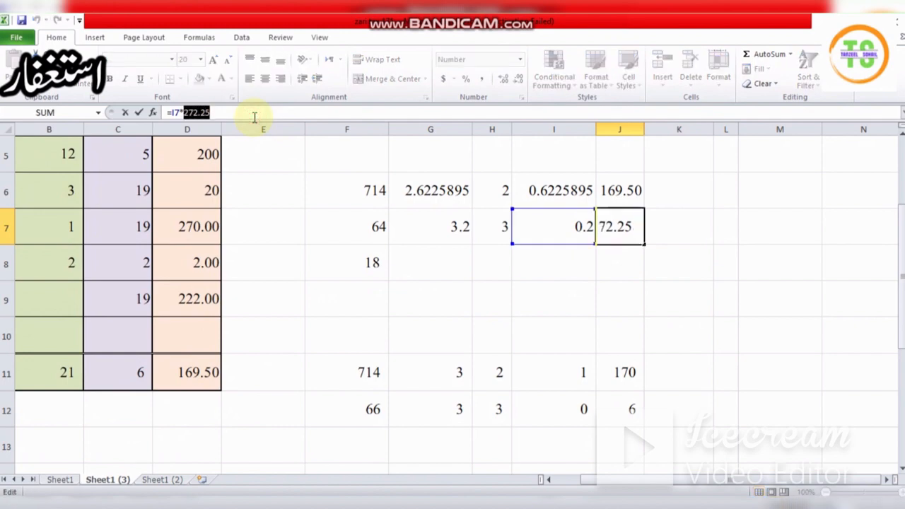
type("20")
key("Return")
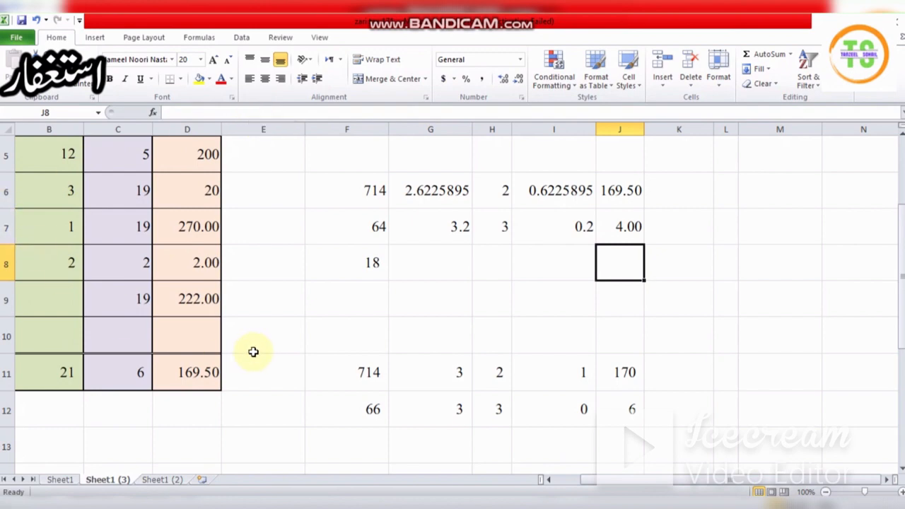
- Enter =J6 in cell D12, below the feet total, to bring in the remaining feet
left_click(201, 415)
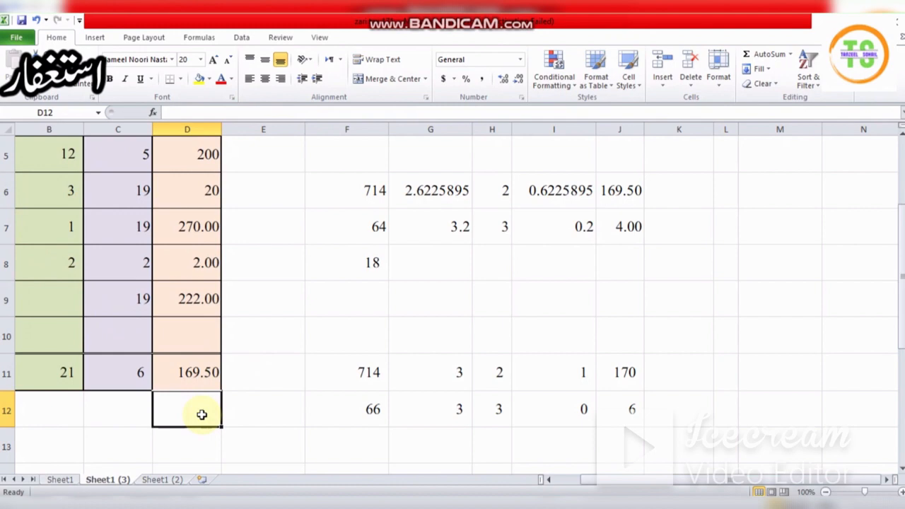
type("=")
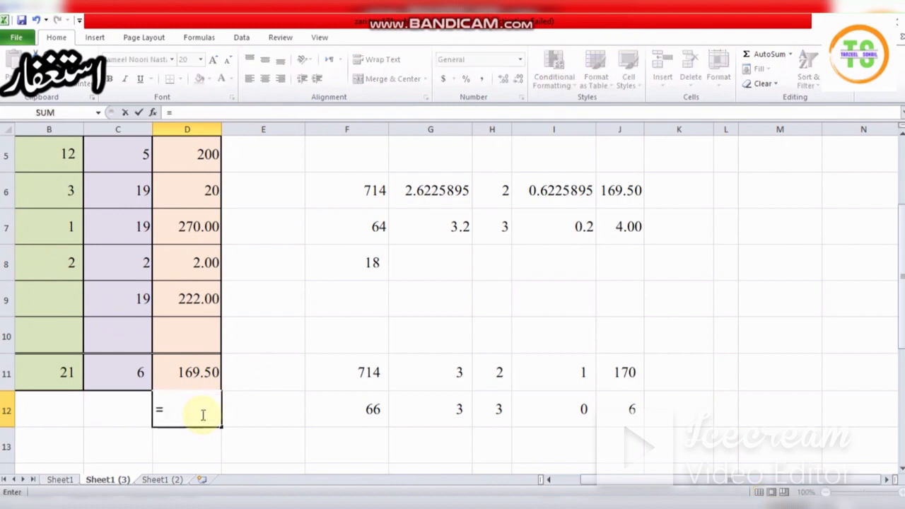
key("Up")
key("Up")
key("Up")
key("Up")
key("Up")
key("Up")
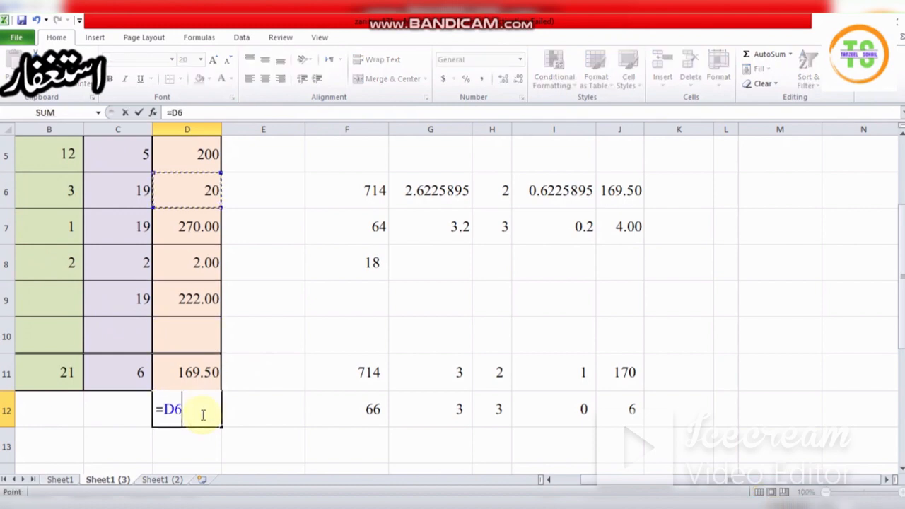
key("Right")
key("Right")
key("Right")
key("Right")
key("Right")
key("Right")
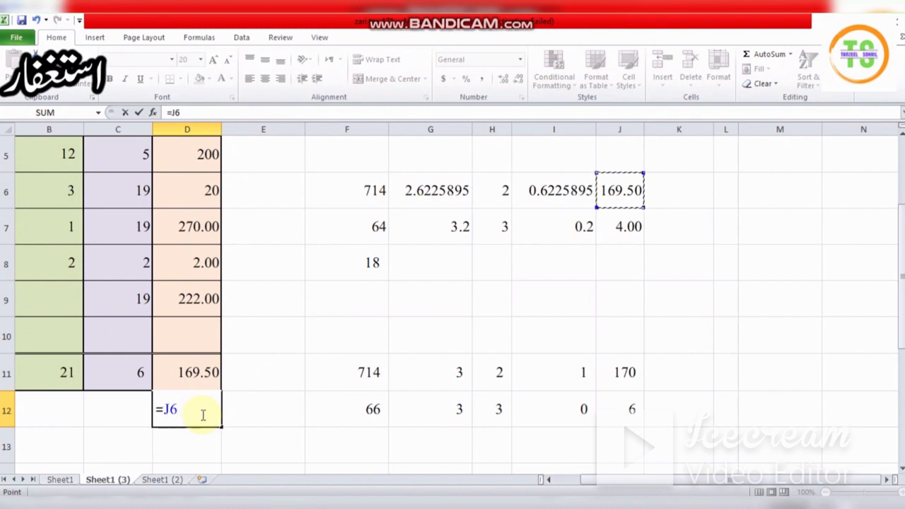
key("Return")
left_click(202, 414)
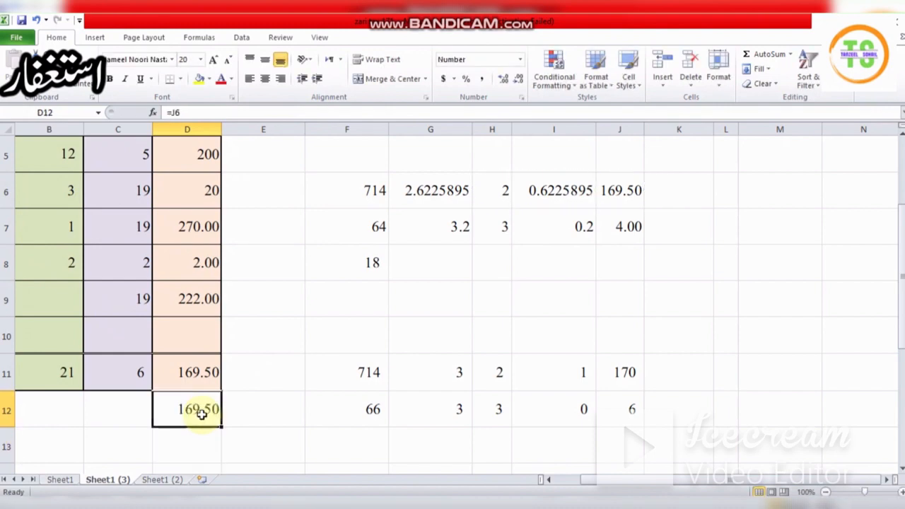
- Enter =J7+H6 in cell C12 to total the remaining marlas and the whole marlas carried from feet
key("Left")
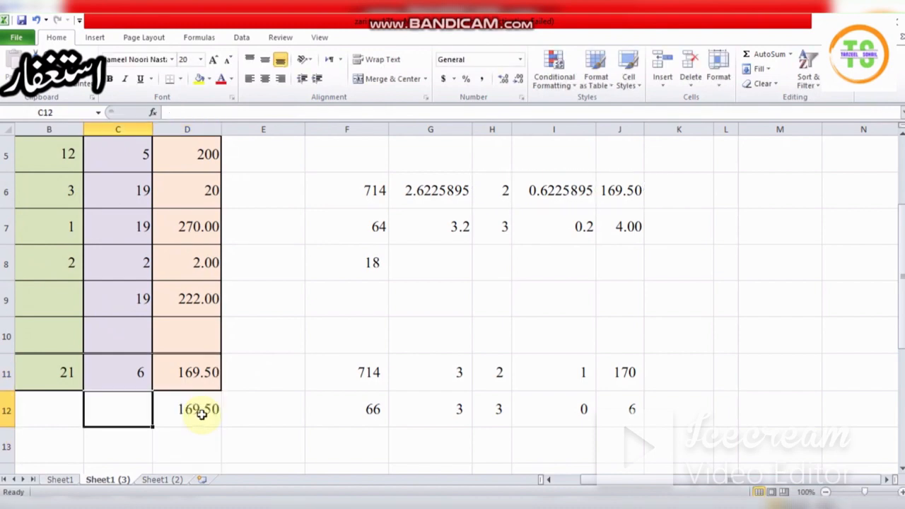
type("=")
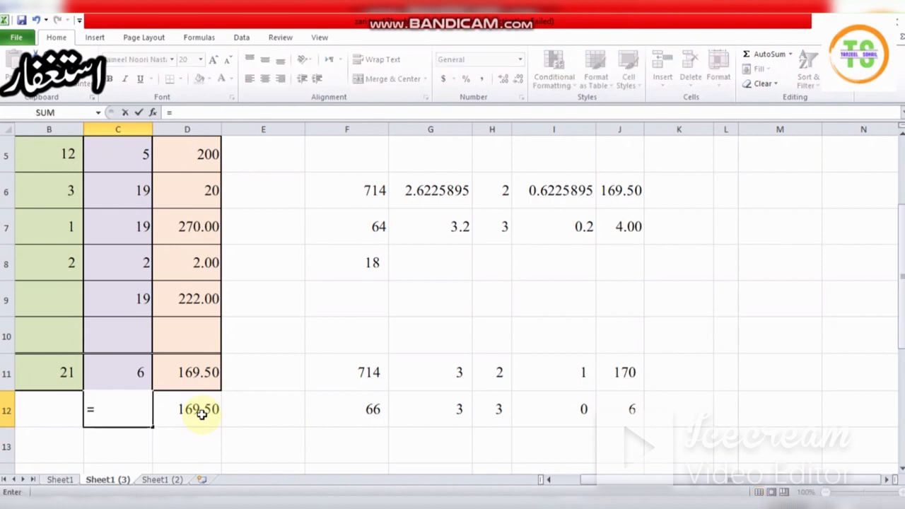
key("Up")
key("Up")
key("Up")
key("Up")
key("Up")
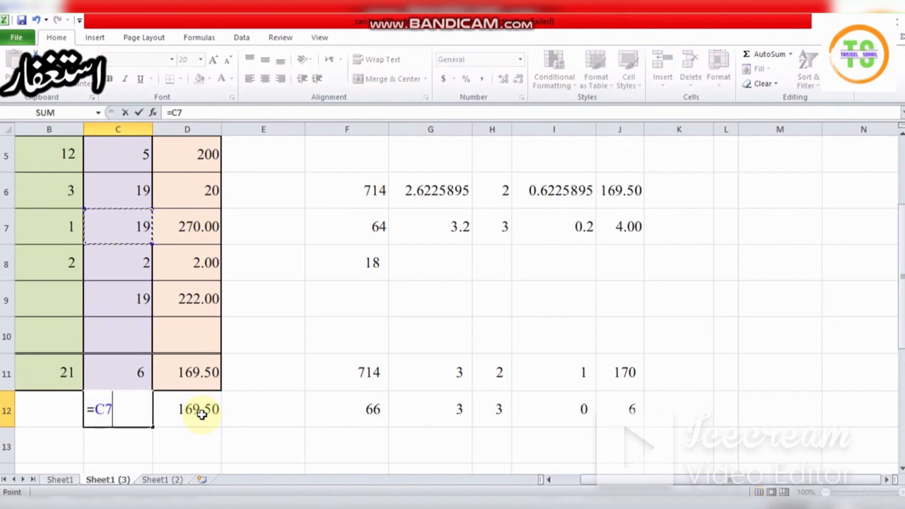
key("Right")
key("Right")
key("Right")
key("Right")
key("Right")
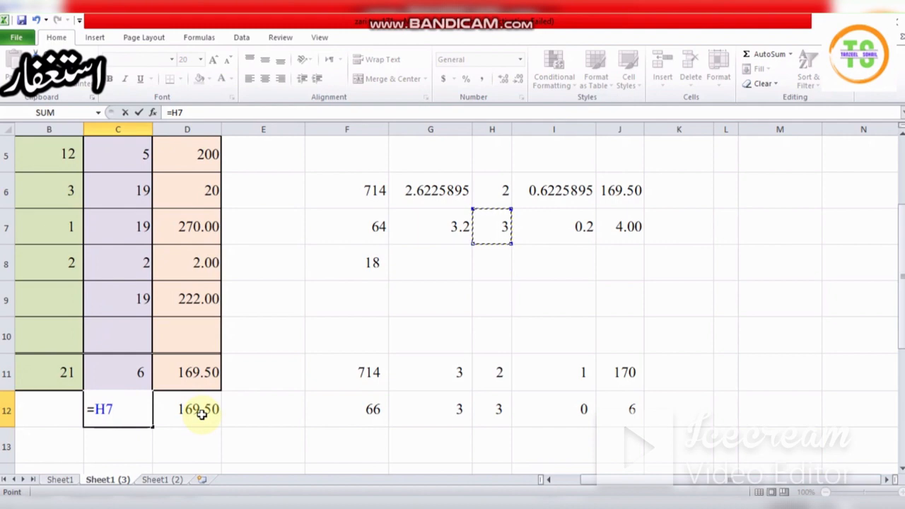
key("Right")
key("Right")
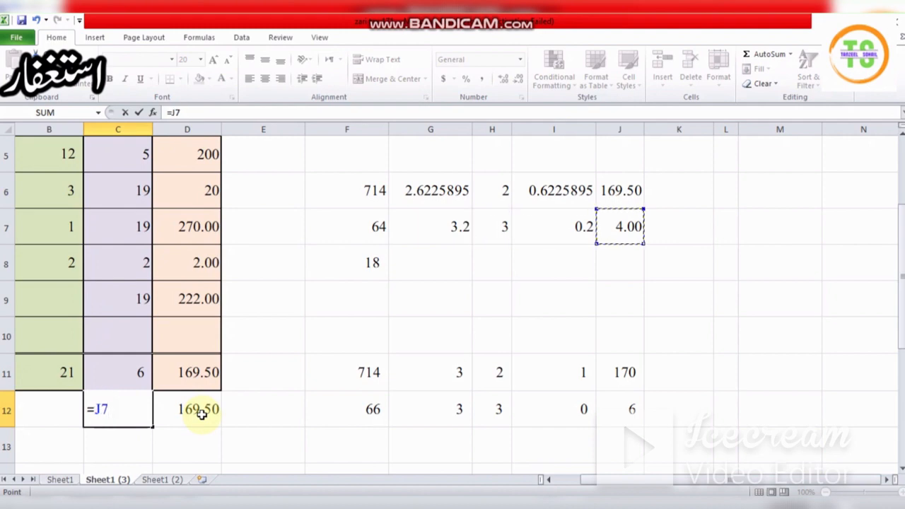
type("+")
left_click(500, 191)
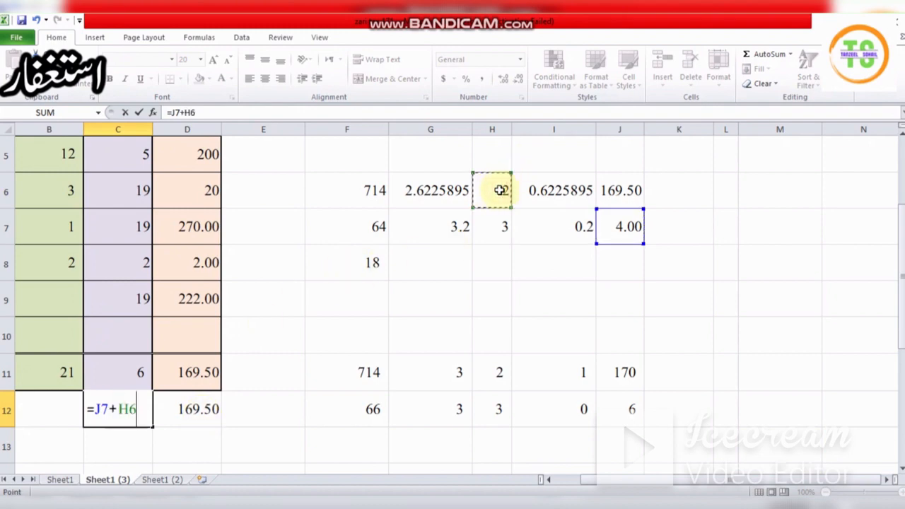
key("Return")
key("Up")
key("Up")
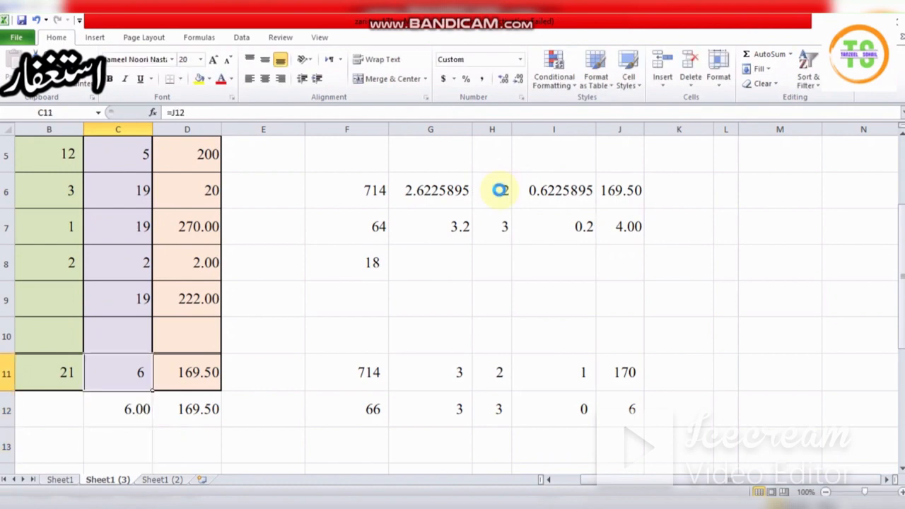
- Enter =F8+H7 in cell B12 to total the kanals and the whole kanals carried from marlas
key("Left")
key("Down")
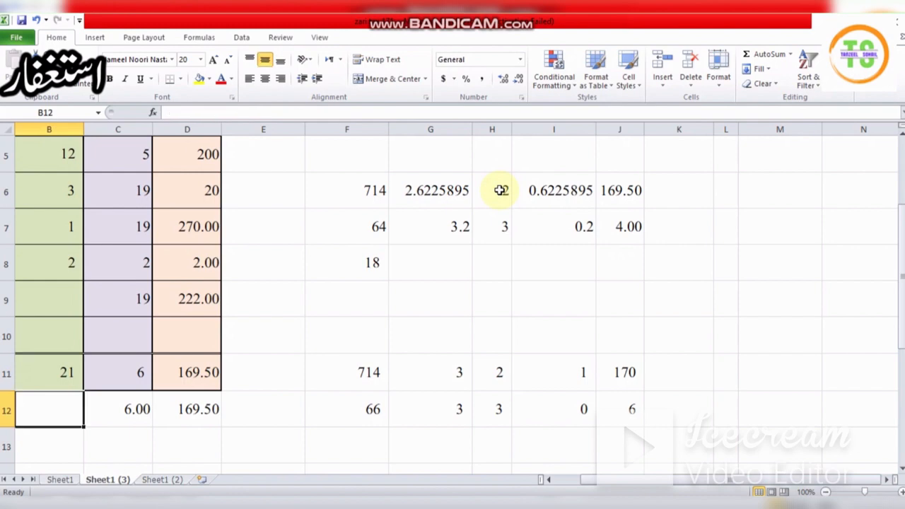
key("Left")
key("Right")
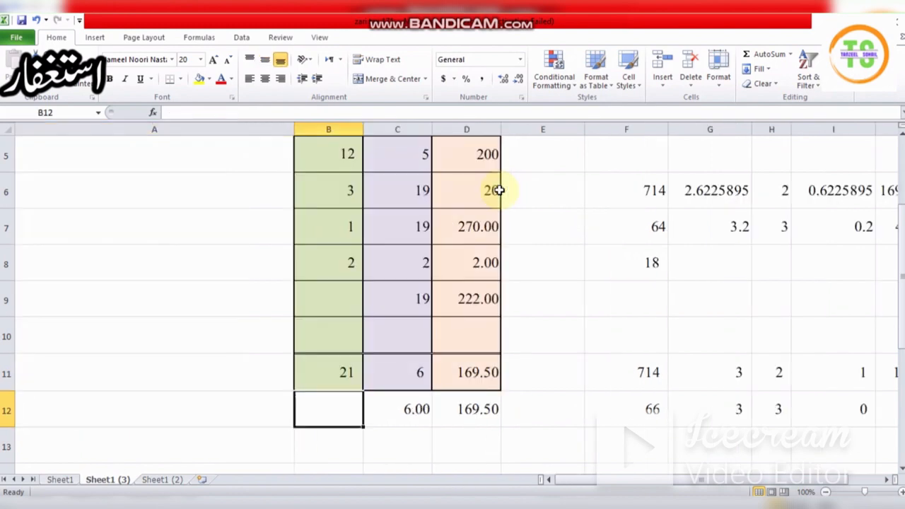
type("=")
key("Right")
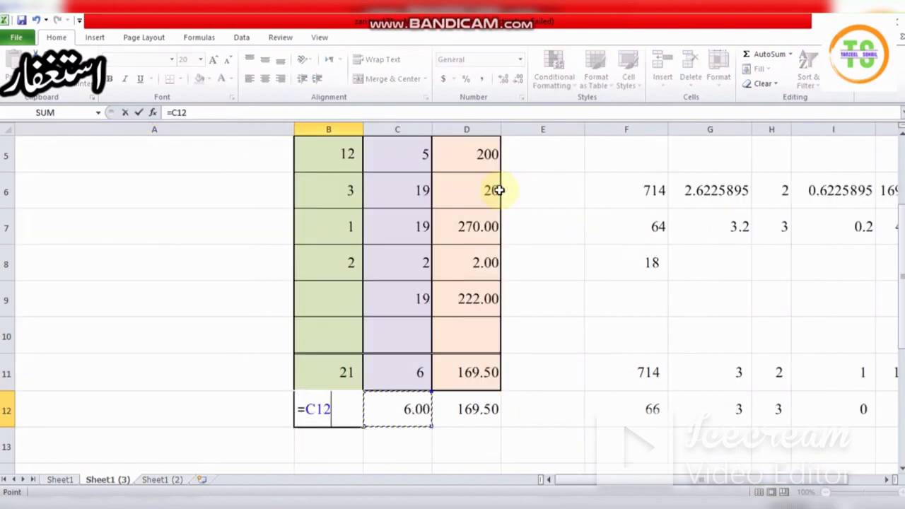
key("Right")
key("Right")
key("Up")
key("Up")
key("Up")
key("Up")
key("Right")
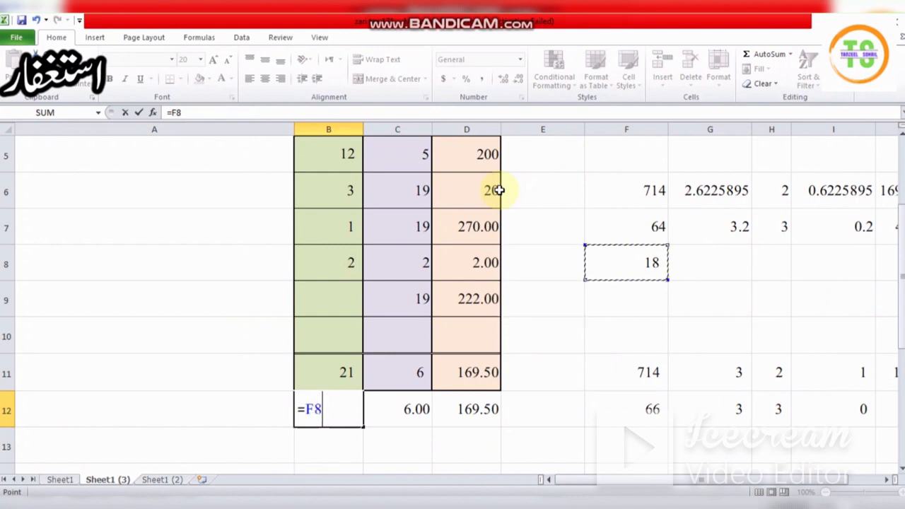
type("+")
key("Up")
key("Up")
key("Up")
key("Up")
key("Up")
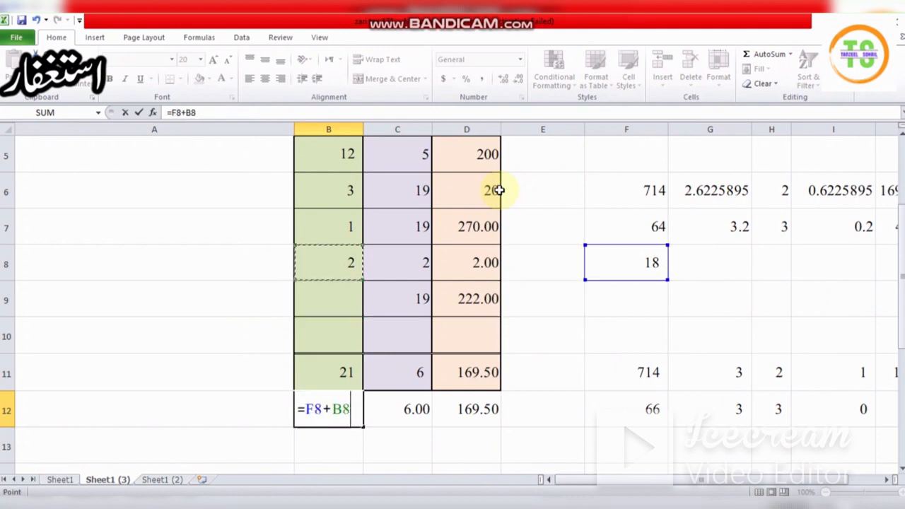
key("Right")
key("Right")
key("Right")
key("Right")
key("Right")
key("Right")
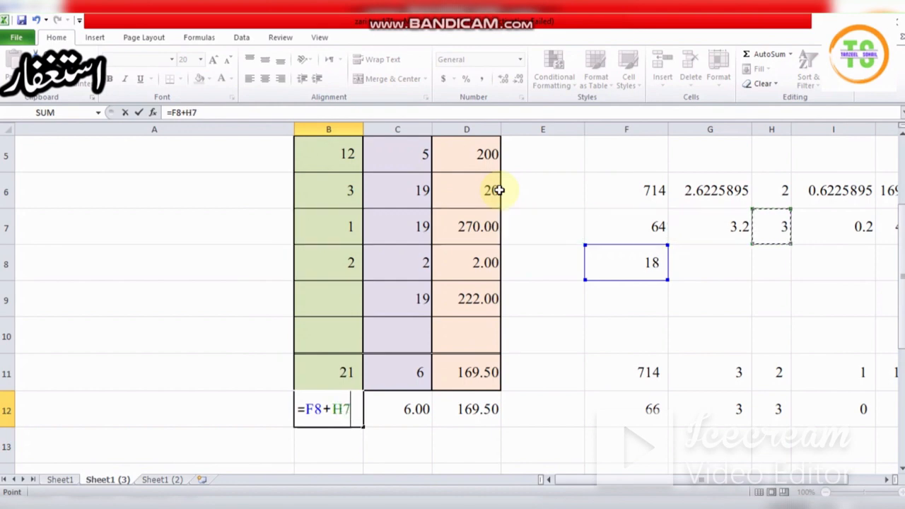
key("Return")
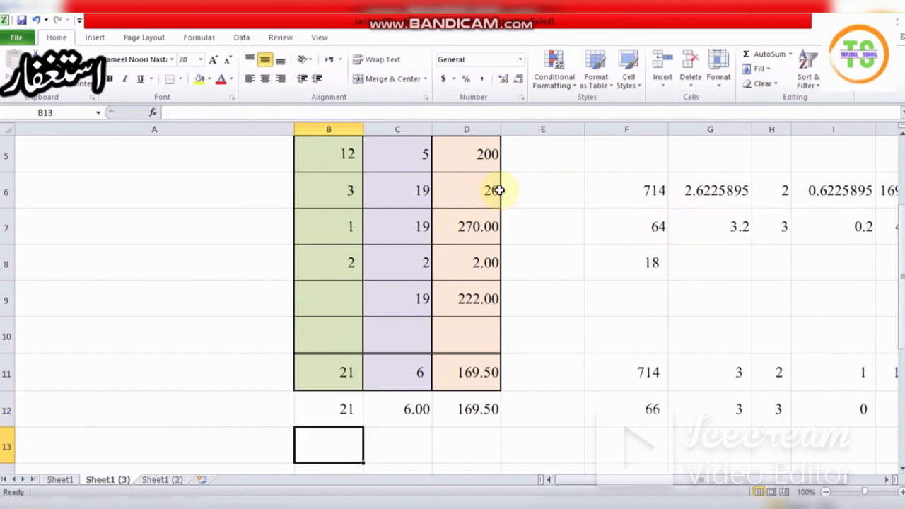
key("Up")
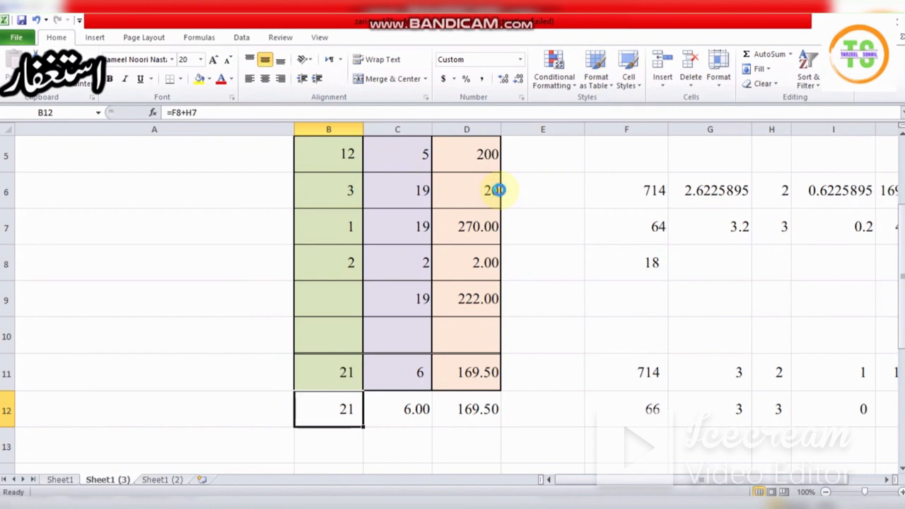
- Clear all the kanal, marla and feet entries in the table rows above the totals row
key("Right")
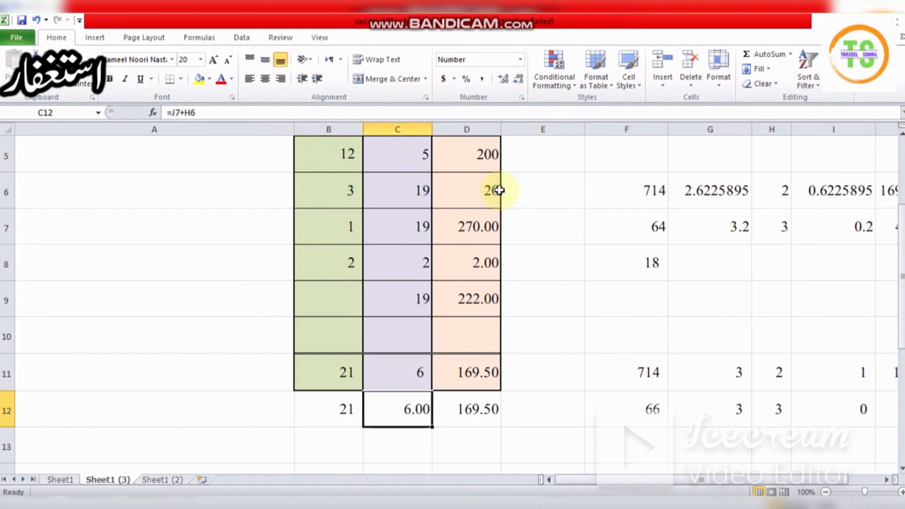
key("Right")
key("Right")
key("Left")
key("Up")
key("Up")
key("Up")
key("Up")
key("Up")
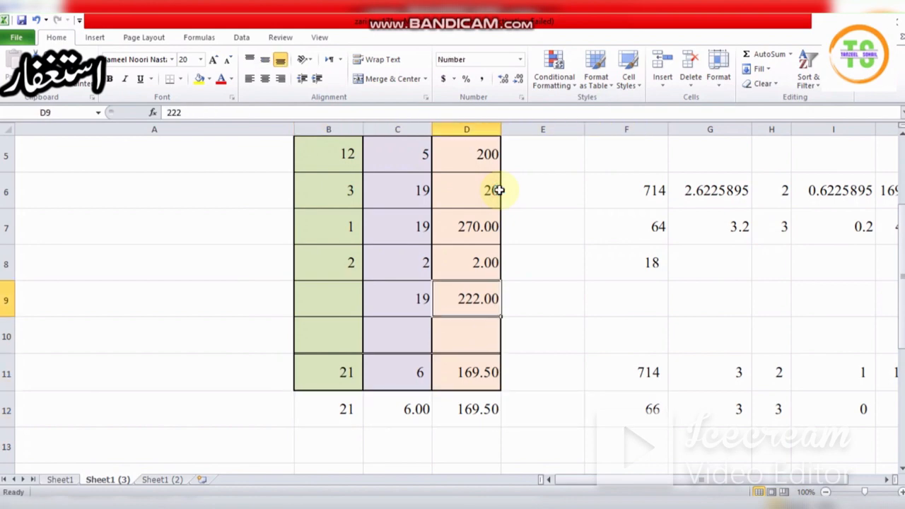
key("Left")
key("Up")
key("Up")
key("Up")
key("Left")
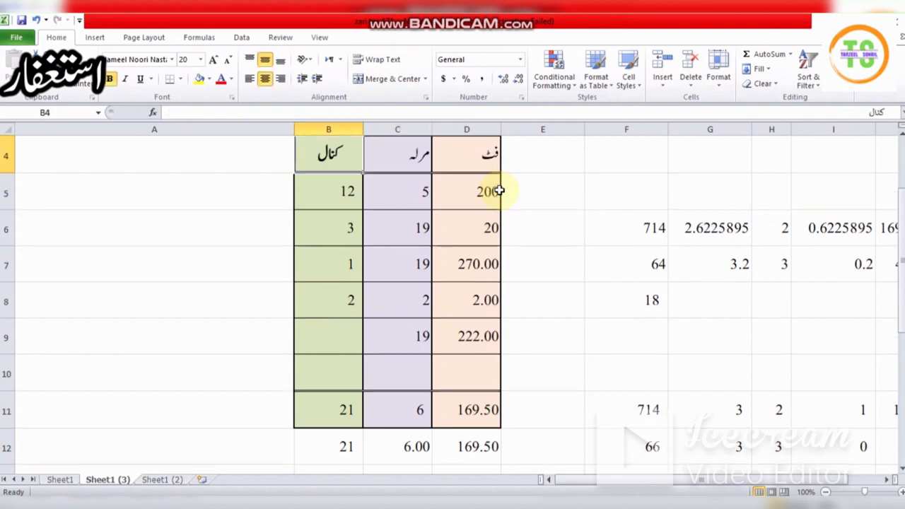
key("Down")
key("shift+Right")
key("shift+Down")
key("shift+Right")
key("shift+Down")
key("shift+Down")
key("shift+Down")
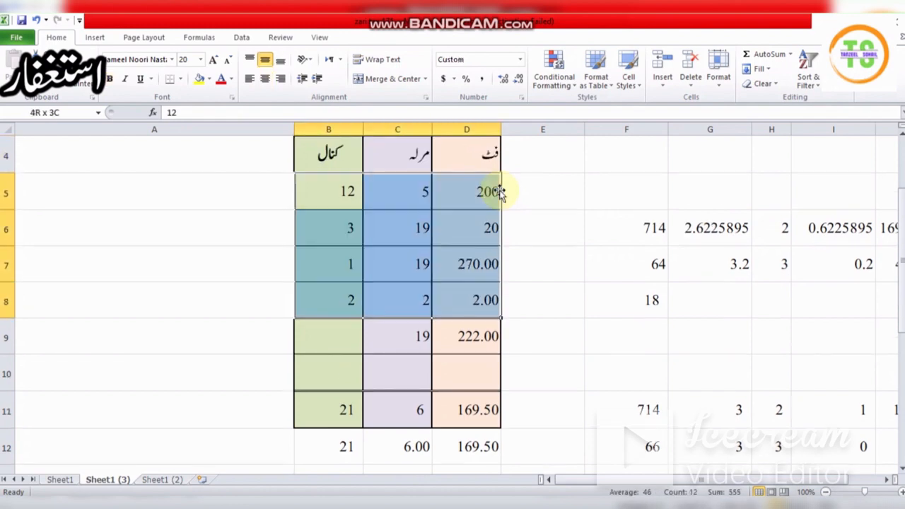
key("Delete")
- Enter 1 kanal, 19 marlas and 100 feet in row 5 as new test data
key("Right")
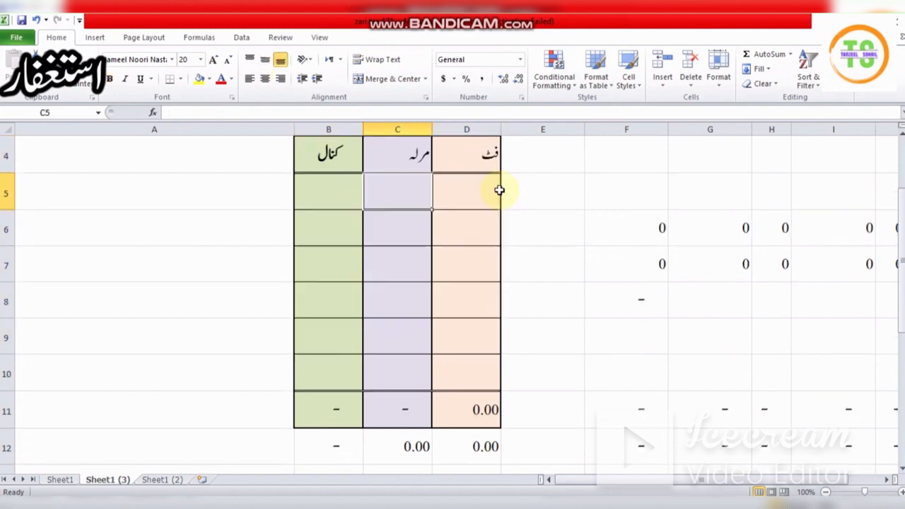
key("Left")
key("Right")
key("Left")
type("1")
key("Tab")
type("19")
key("Tab")
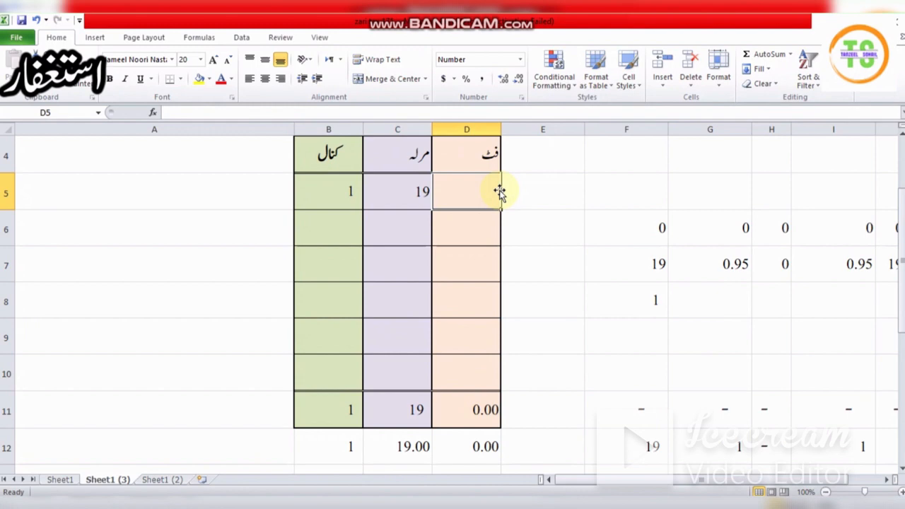
type("100")
key("Return")
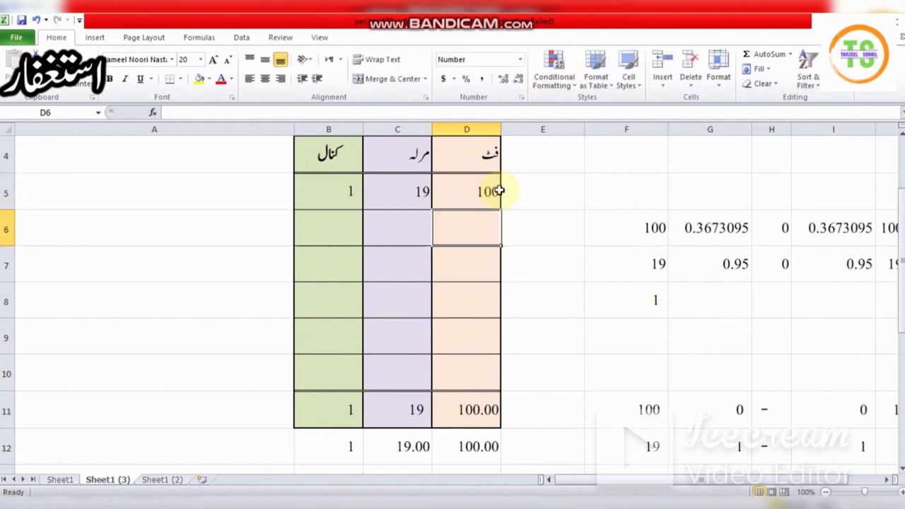
- Enter 2 kanals, 3 marlas and 200 feet in row 6 as the second test entry
type("200")
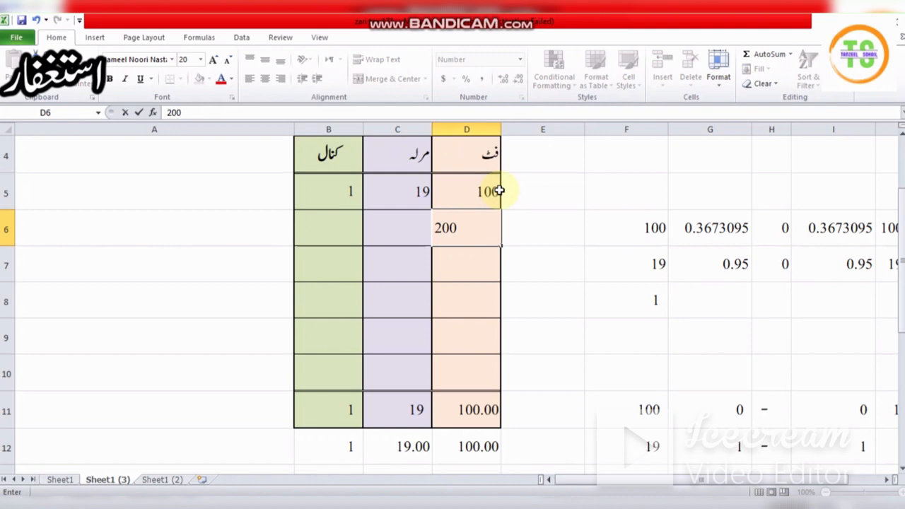
key("Left")
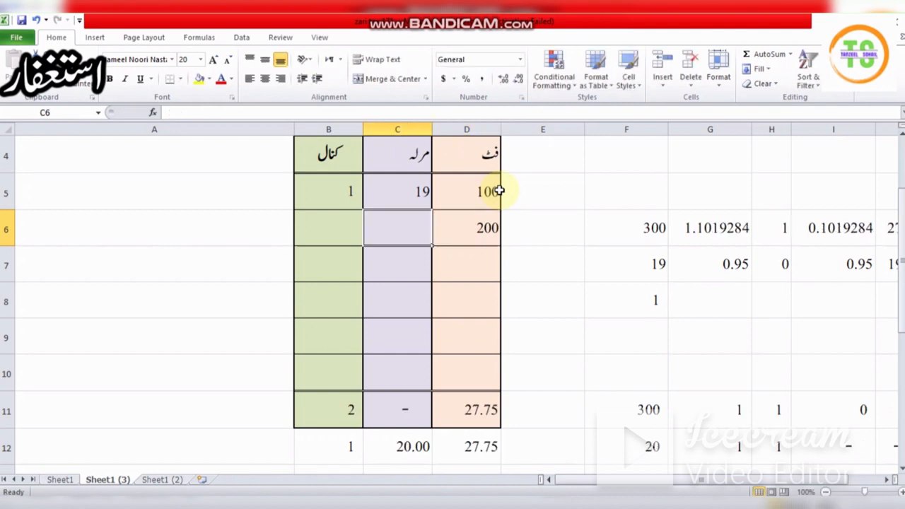
type("3")
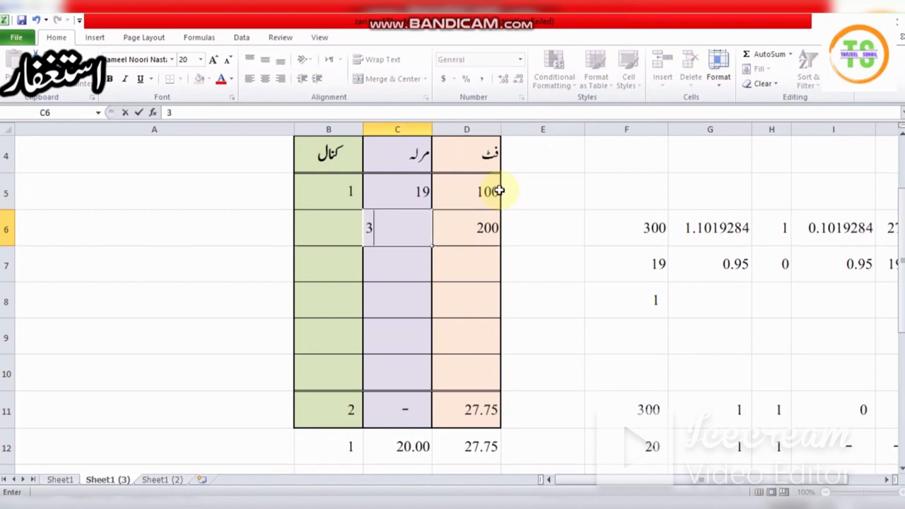
key("Right")
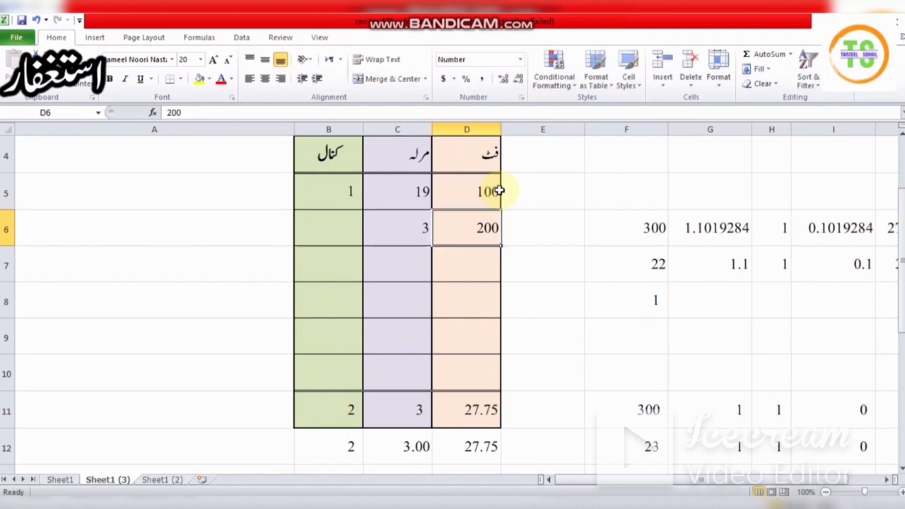
key("Left")
key("Left")
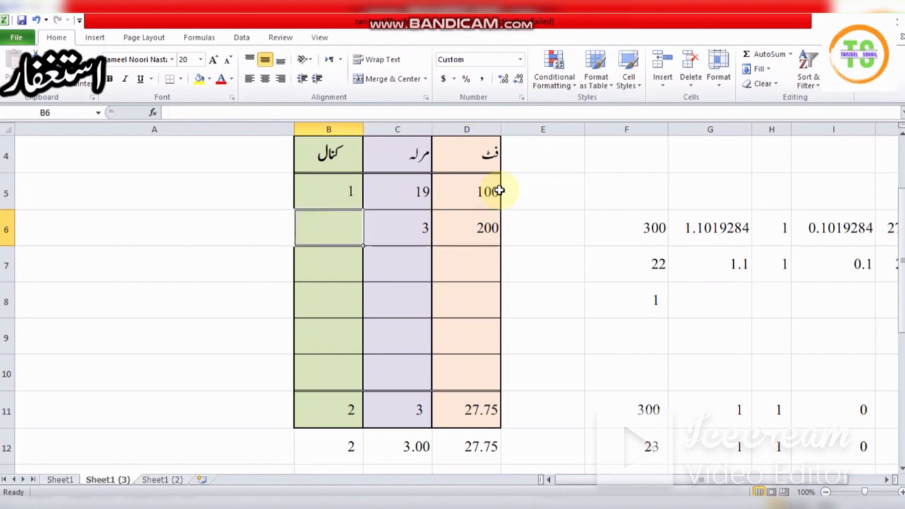
type("2")
key("Right")
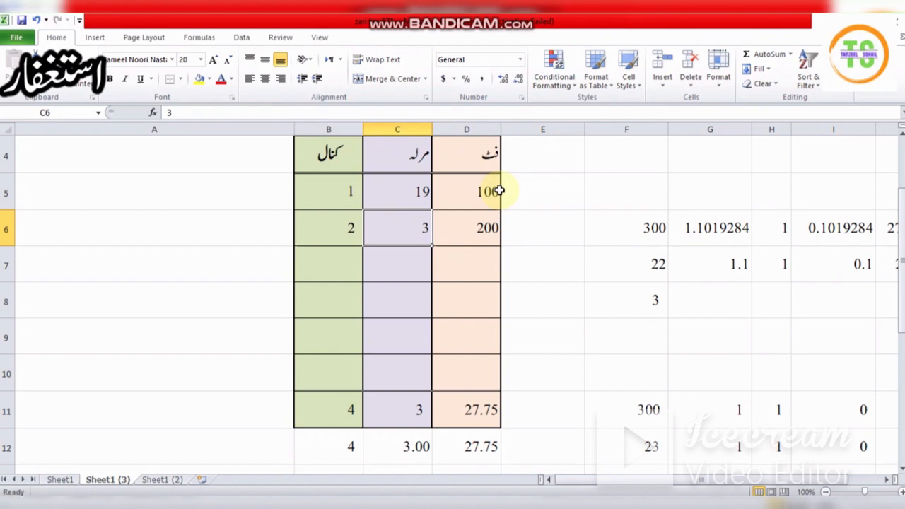
key("Up")
key("Up")
key("Up")
key("Down")
key("Down")
key("Down")
key("Down")
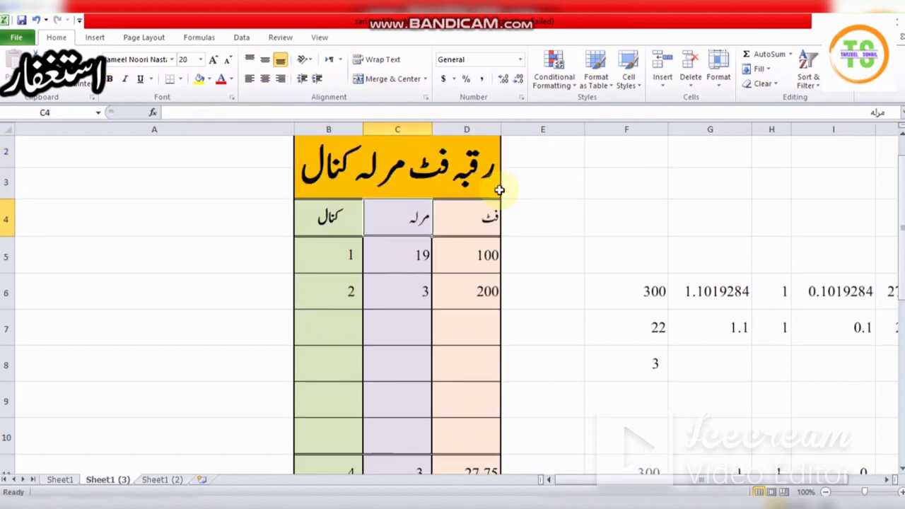
key("Down")
key("Down")
key("Down")
key("Down")
key("Down")
key("Up")
key("Up")
key("Up")
key("Up")
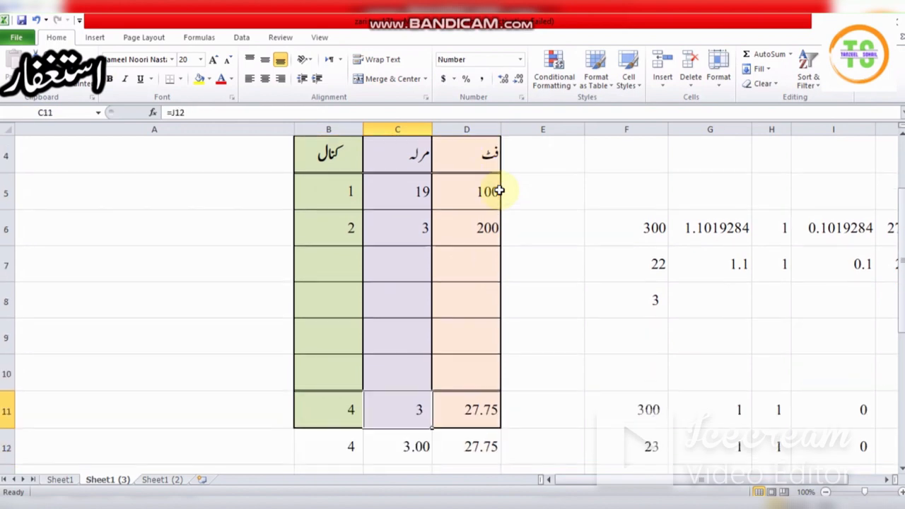
- Enter 7 marlas in row 7, and 4 marlas and 2 feet in row 8
key("Up")
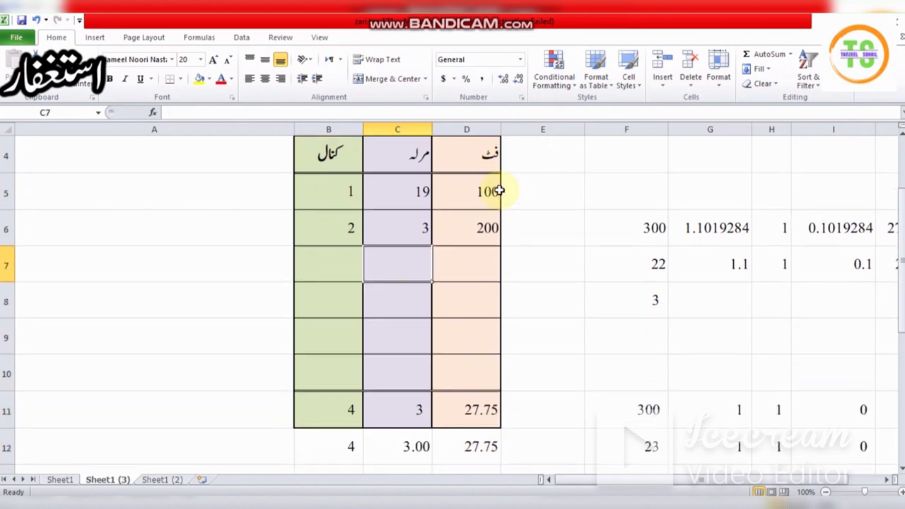
type("7")
key("Right")
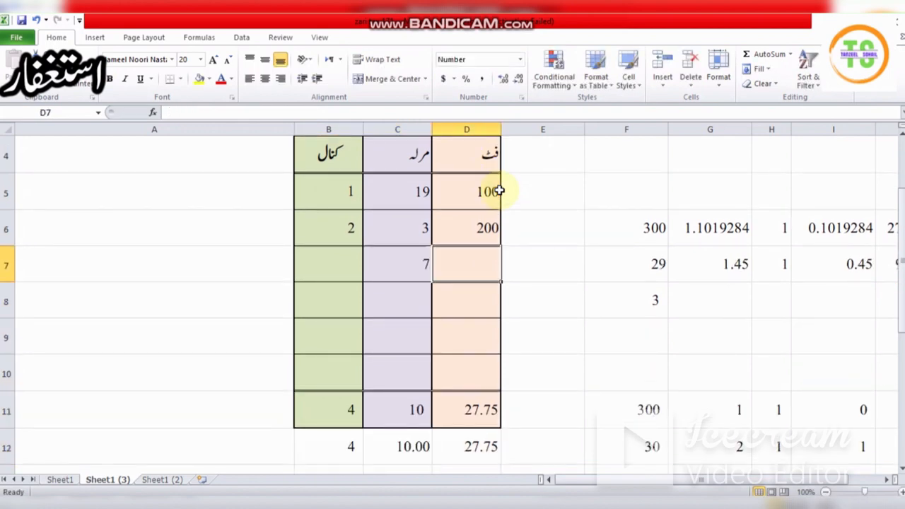
key("Left")
key("Down")
type("4")
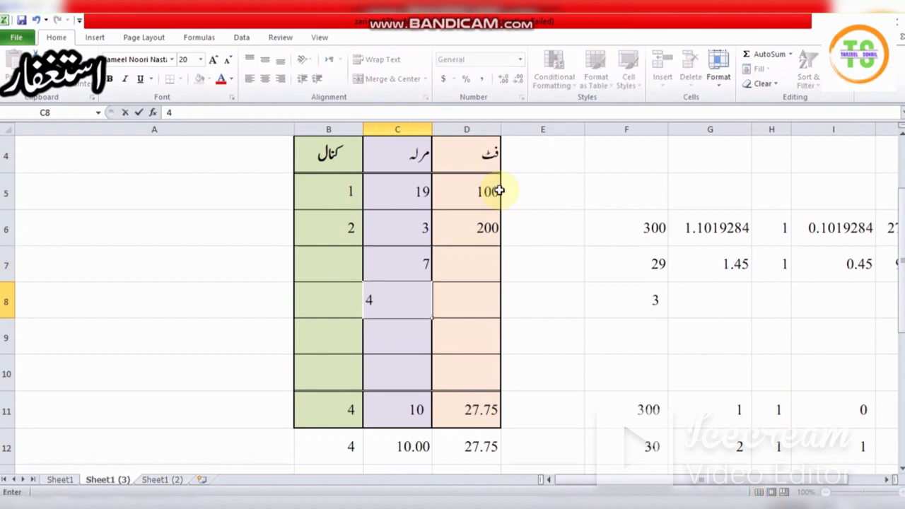
key("Right")
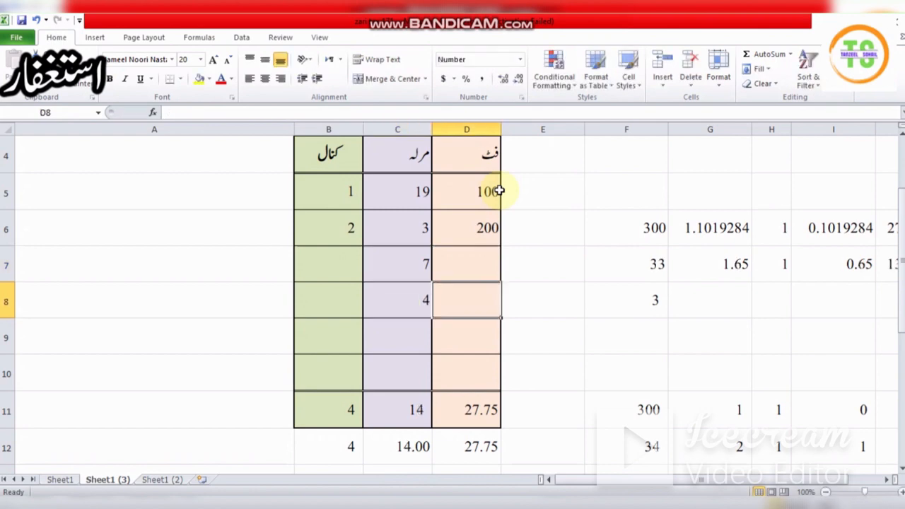
type("2")
key("Right")
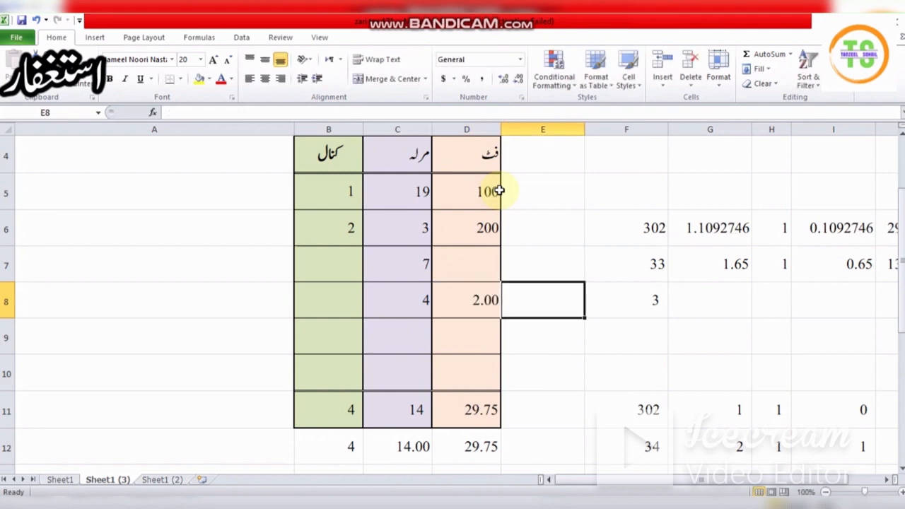
- Review the table's entries from the title down to the kanal total in B11
key("Left")
key("Left")
key("Up")
key("Up")
key("Up")
key("Up")
key("Up")
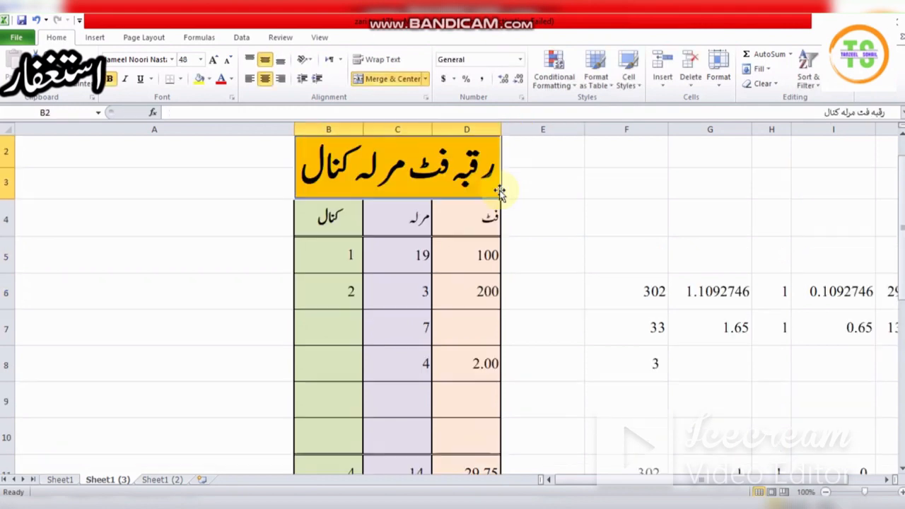
key("Down")
key("Down")
key("Down")
key("Down")
key("Down")
key("Down")
key("Down")
key("Down")
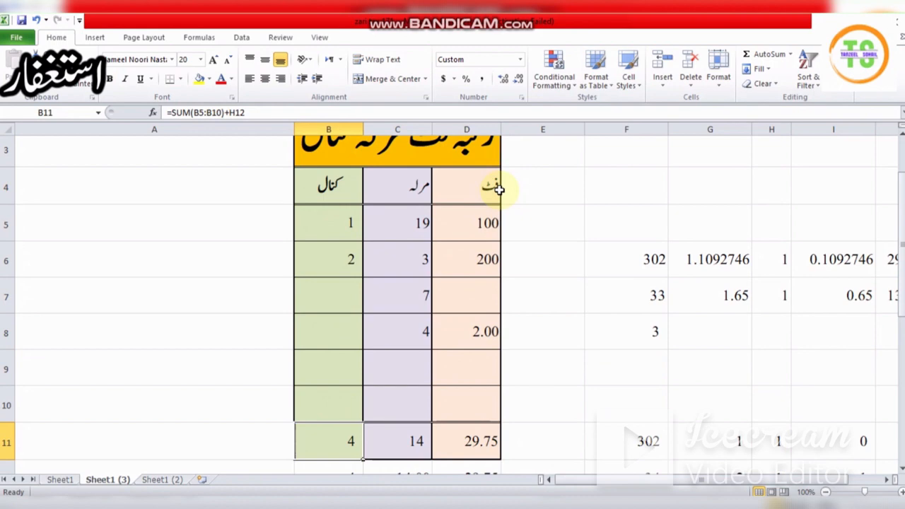
key("Down")
key("Up")
key("Up")
key("Up")
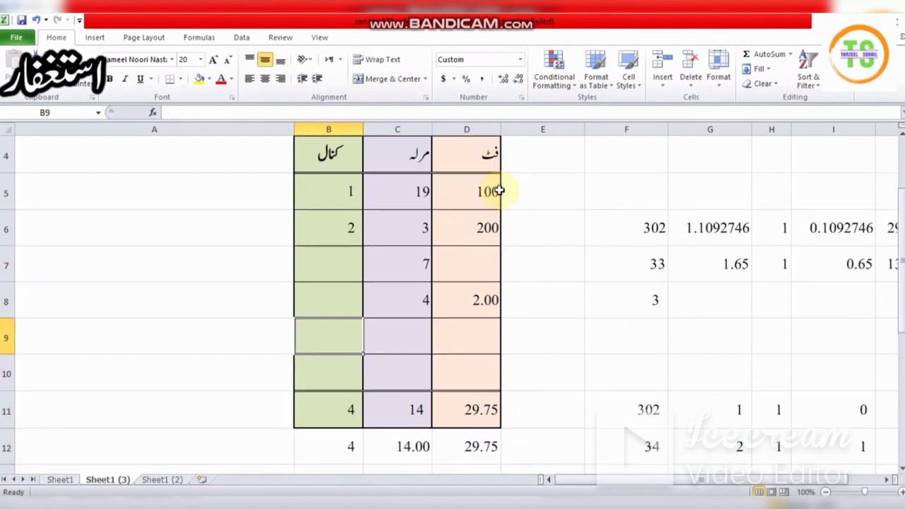
- Examine the feet helper formulas in F6 through J6 and the feet total formula in D12
key("Right")
key("Right")
key("Right")
key("Up")
key("Up")
key("Up")
key("Up")
key("Down")
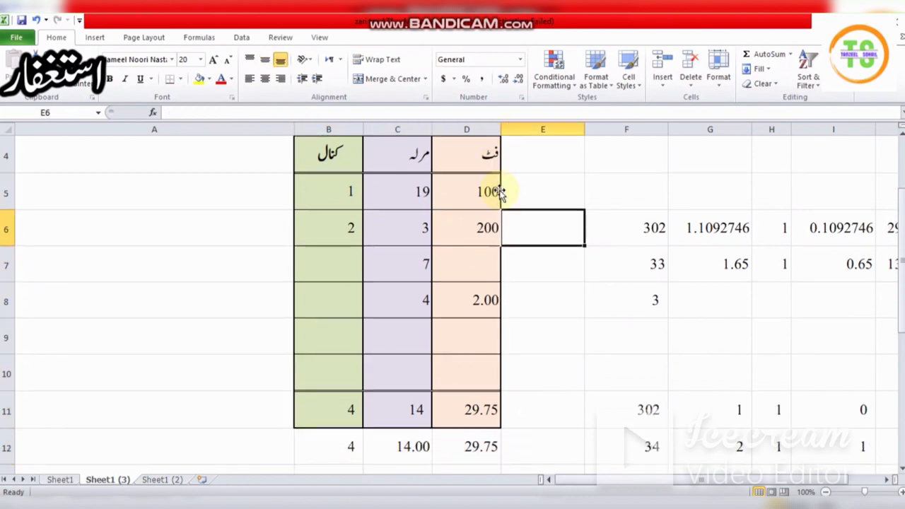
key("Right")
key("Right")
key("Right")
key("Right")
key("Right")
key("Right")
key("Left")
key("Left")
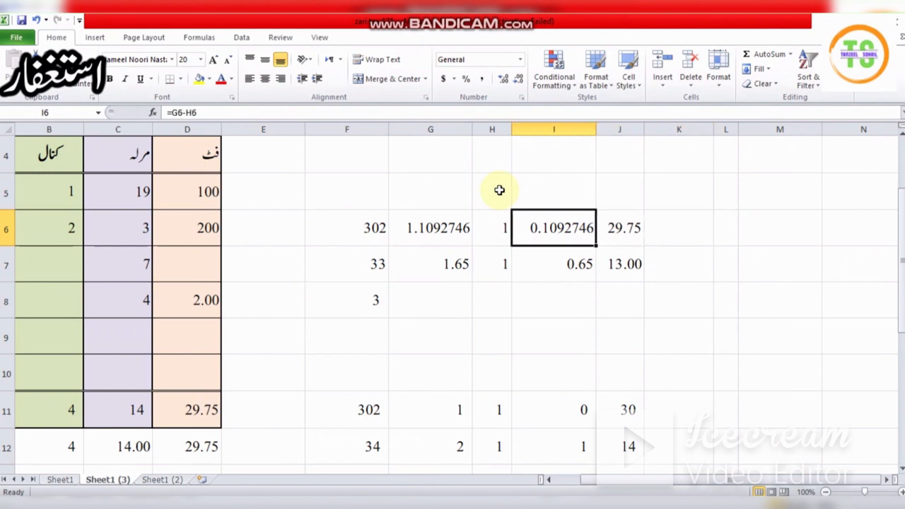
key("Left")
key("Left")
key("Left")
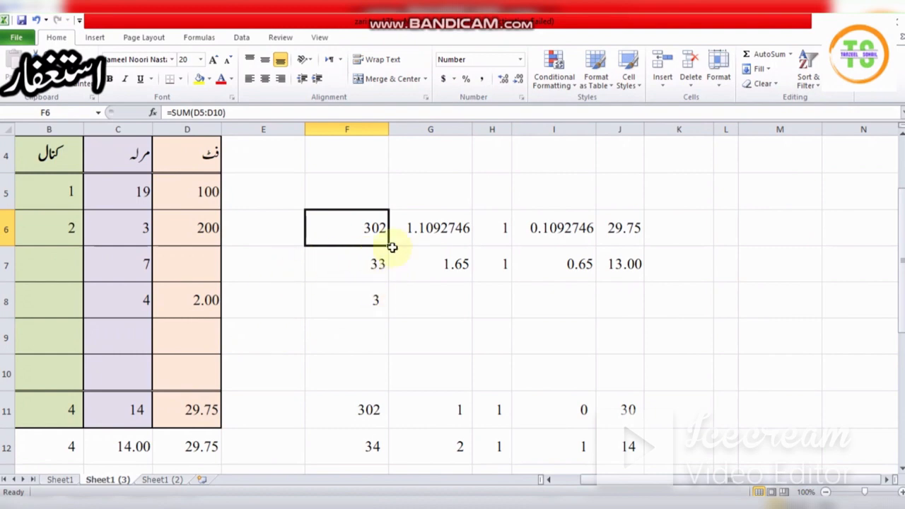
left_click(434, 227)
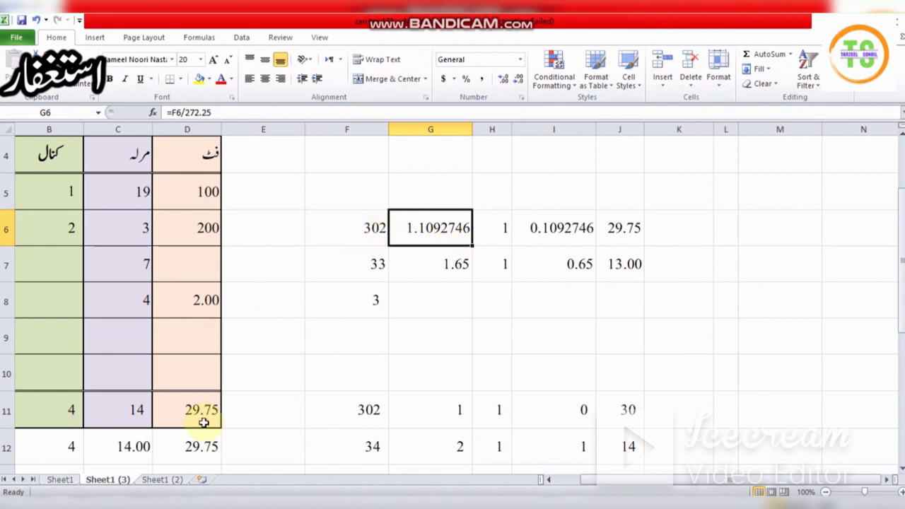
left_click(487, 231)
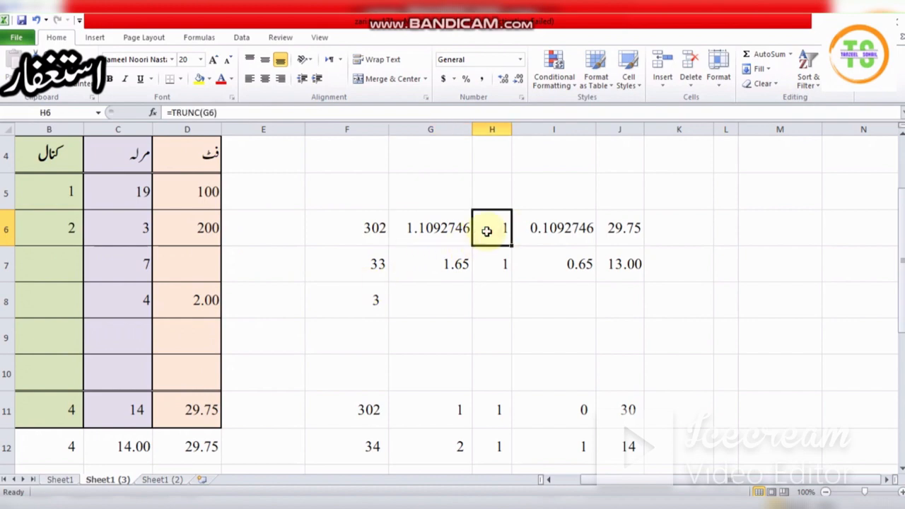
left_click(536, 234)
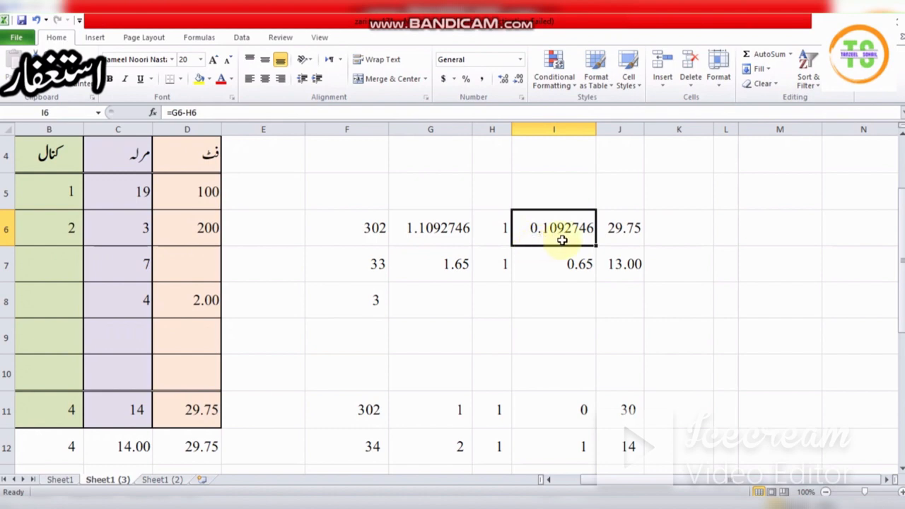
left_click(625, 240)
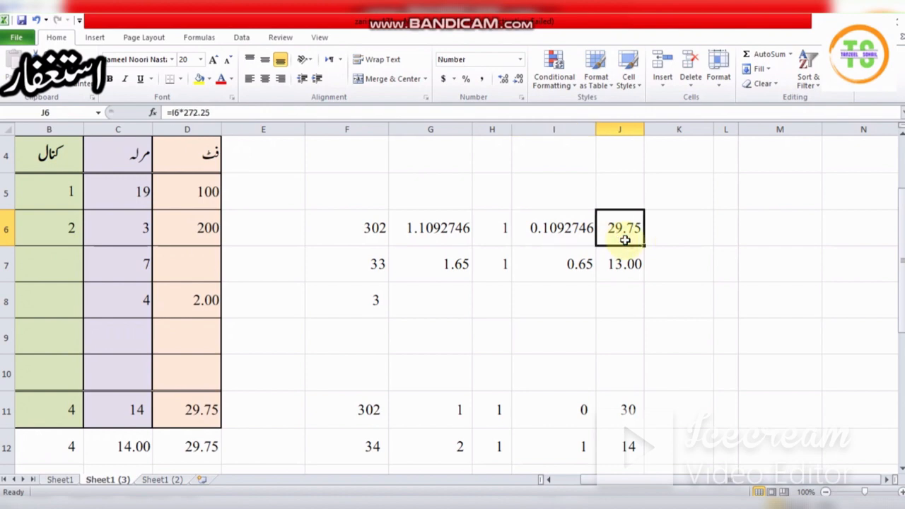
left_click(202, 447)
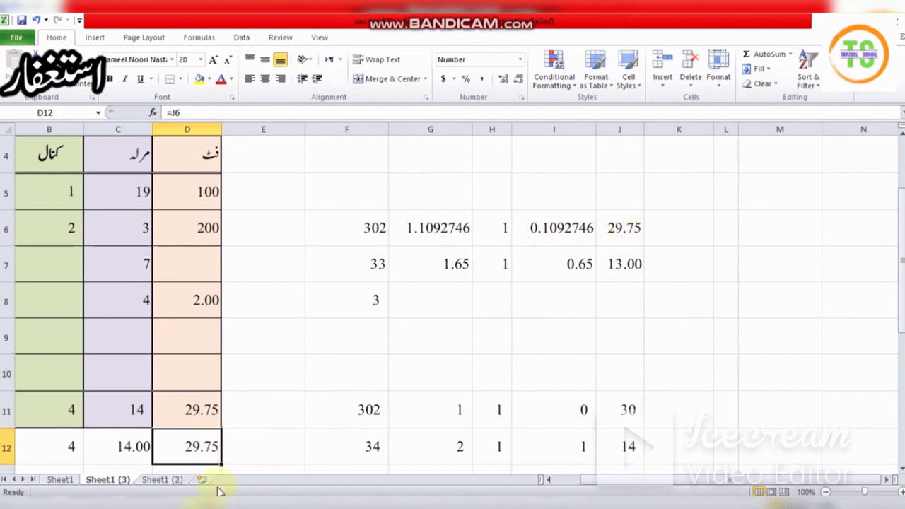
- Examine the marla sum formula in F7 and the division formula in G7
left_click(363, 254)
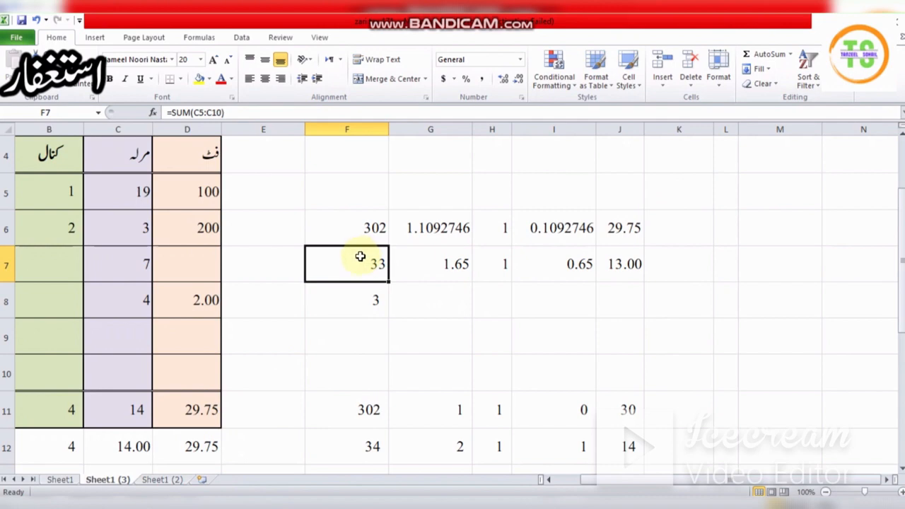
double_click(363, 255)
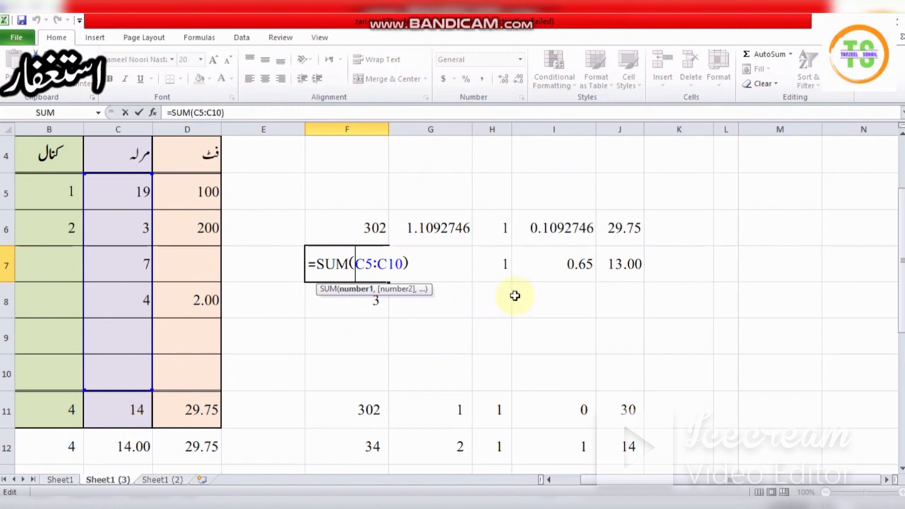
key("Return")
key("Up")
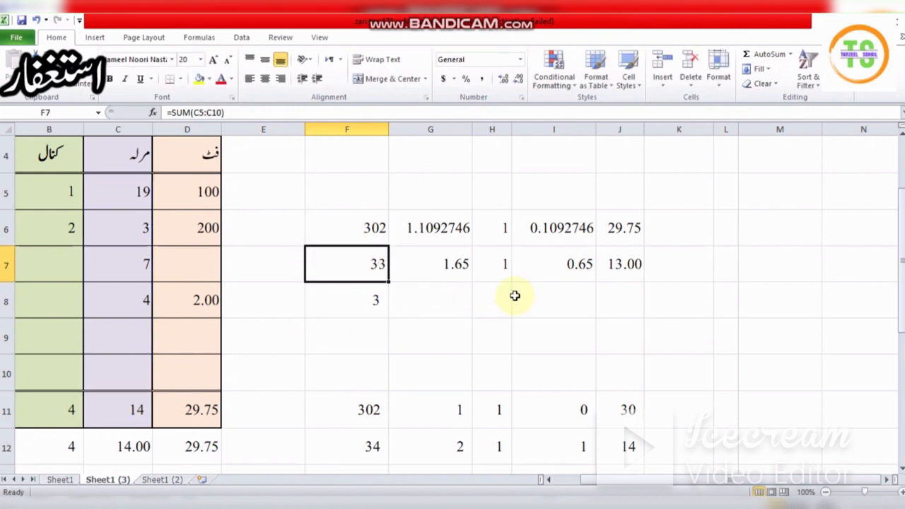
key("Right")
key("Right")
key("Left")
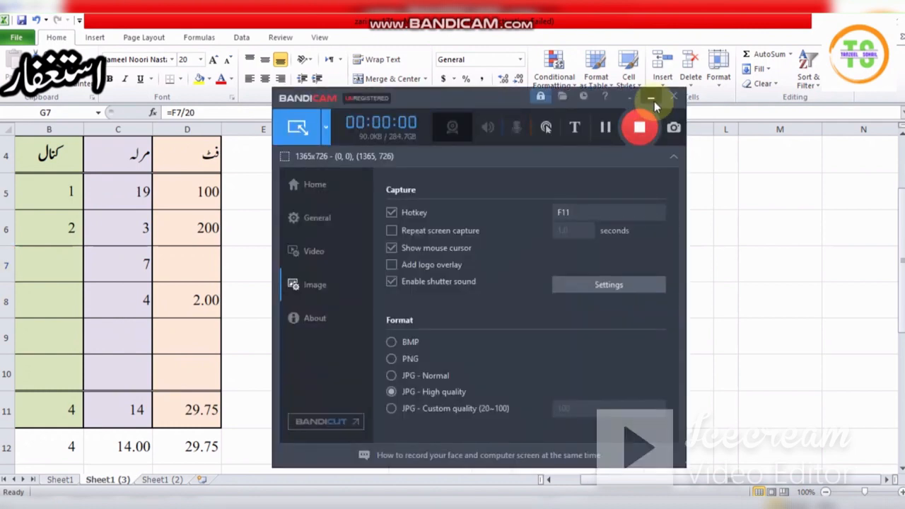
left_click(654, 101)
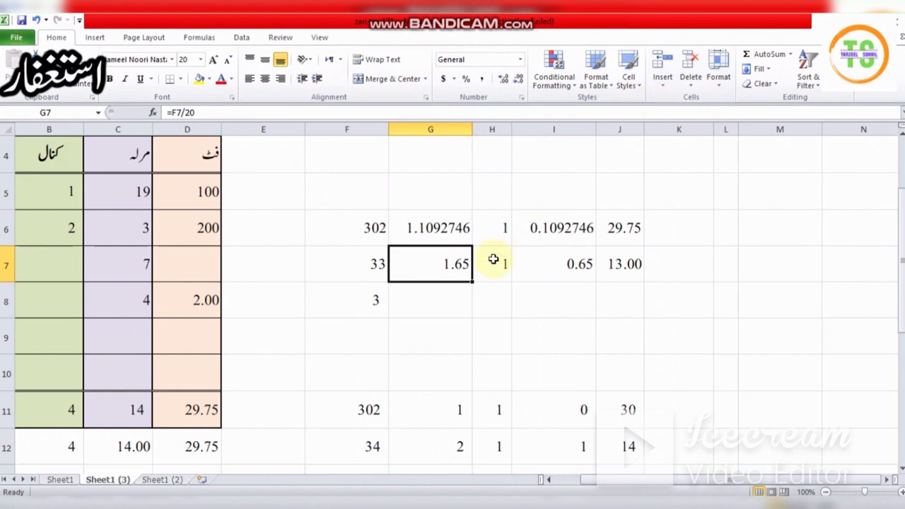
key("Left")
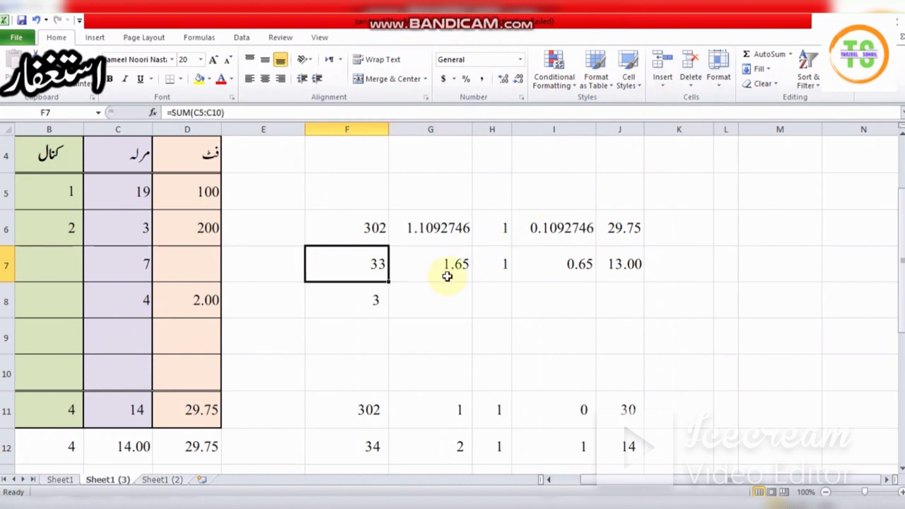
key("Right")
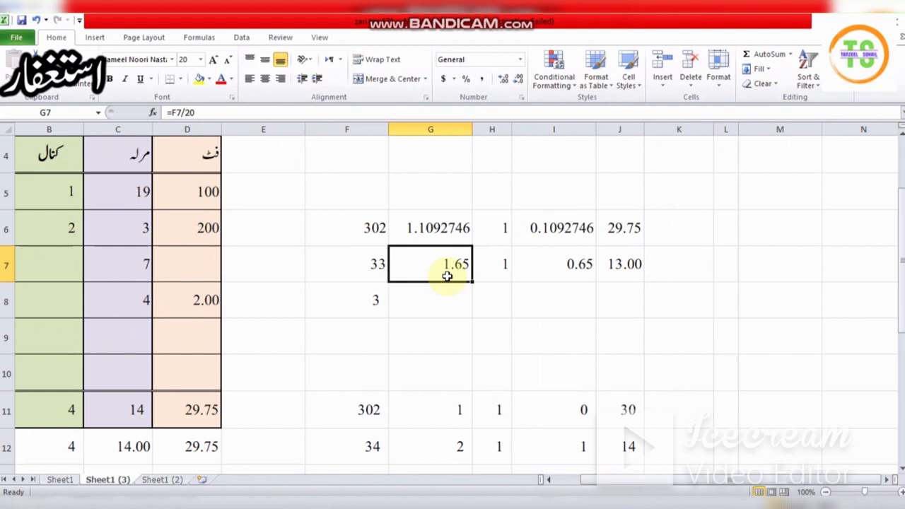
- Examine the remaining marla helper formulas in H7, I7 and J7
key("Right")
key("Left")
key("Right")
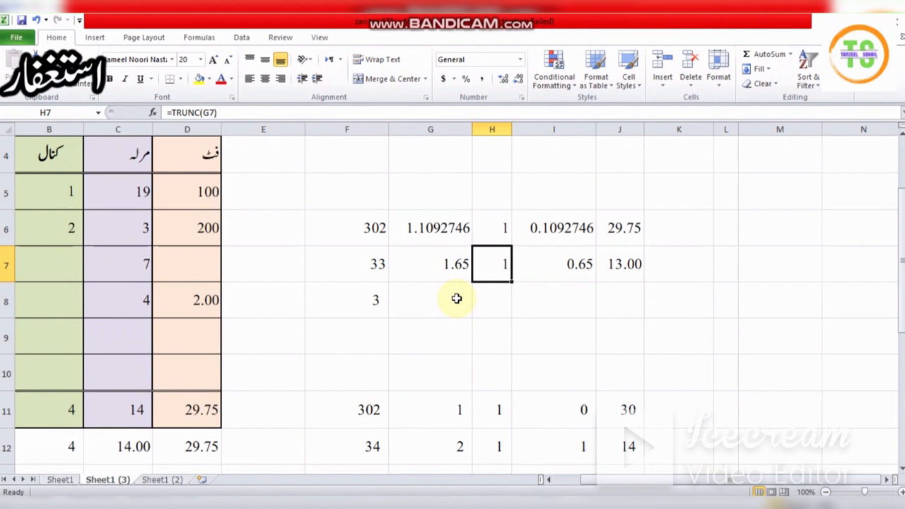
key("Right")
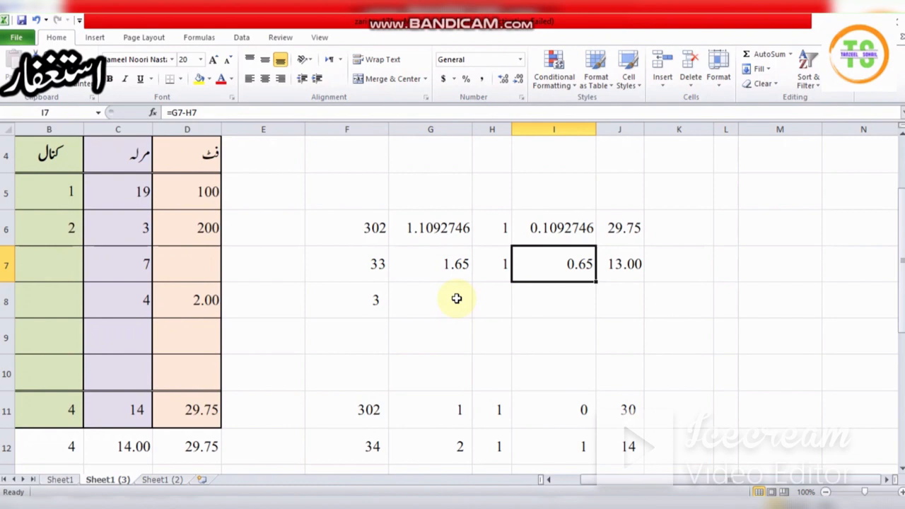
key("Left")
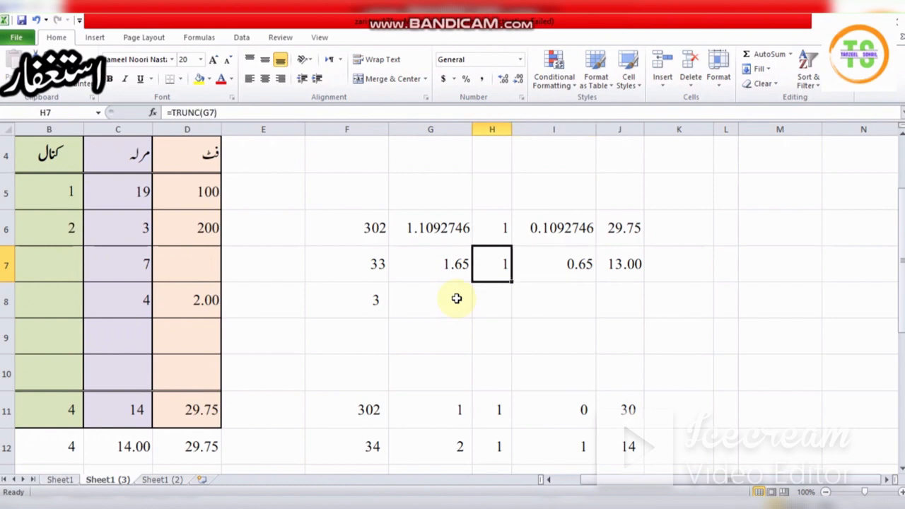
key("Up")
key("Down")
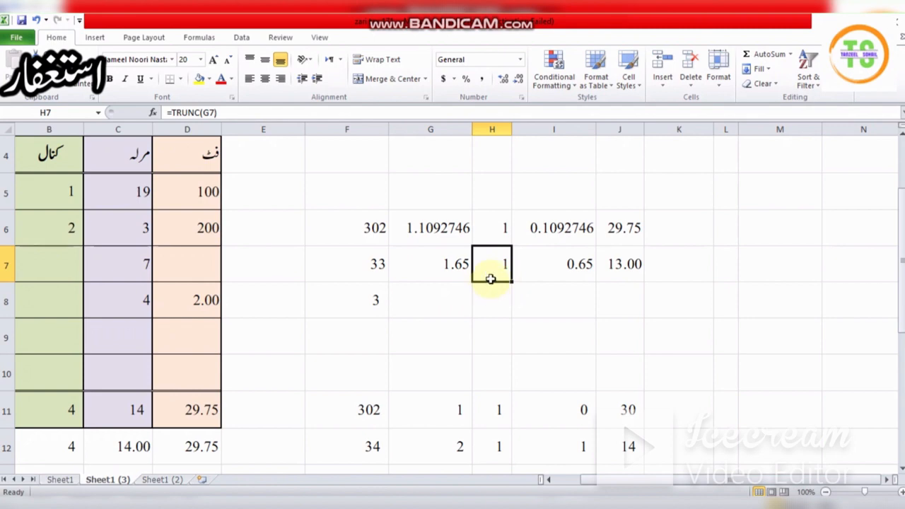
left_click(573, 278)
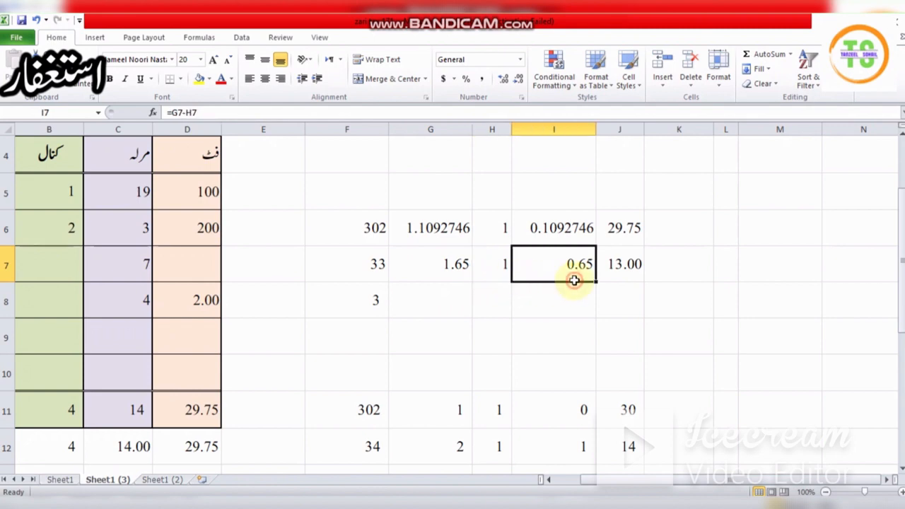
left_click(626, 281)
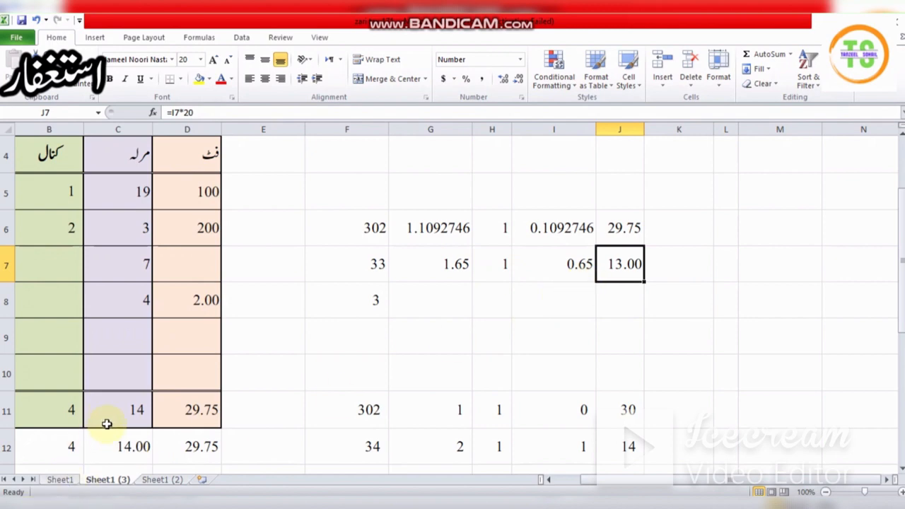
- Check the marla total formula in C12 and the kanal total formula in B12
left_click(123, 449)
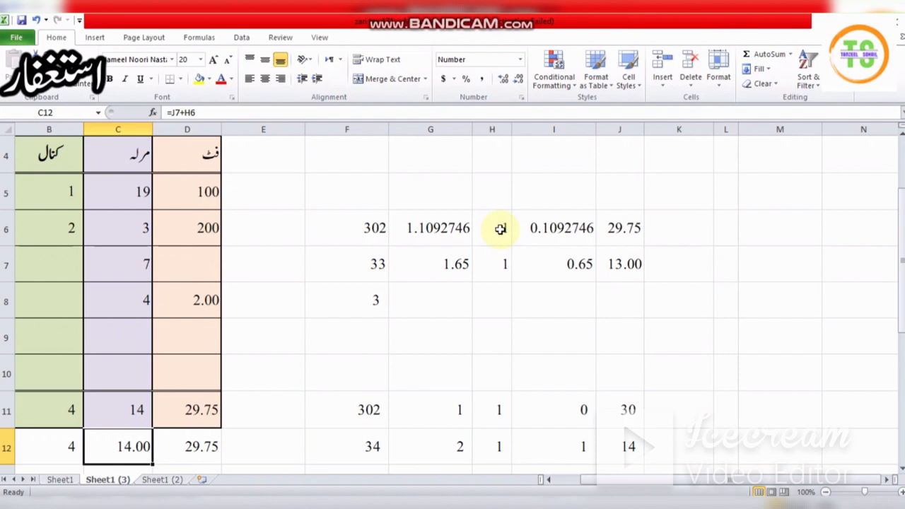
key("Down")
key("Up")
key("Left")
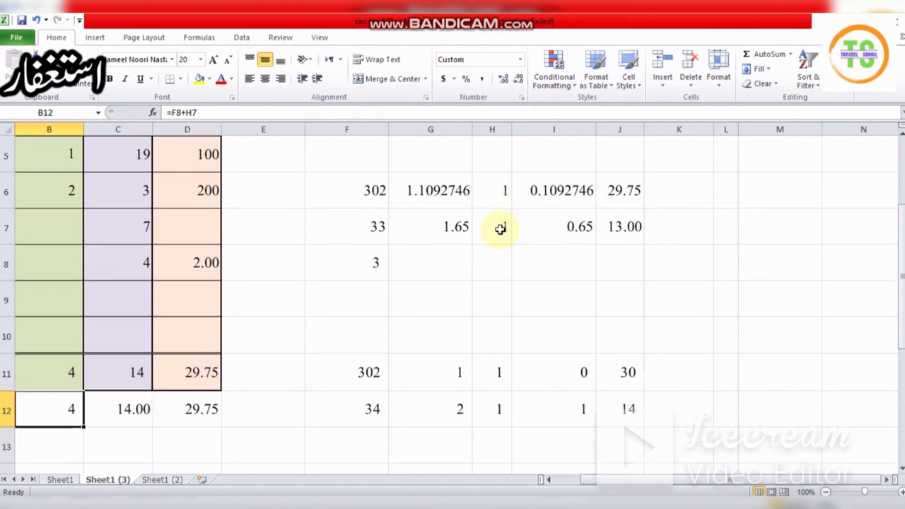
key("Left")
key("Right")
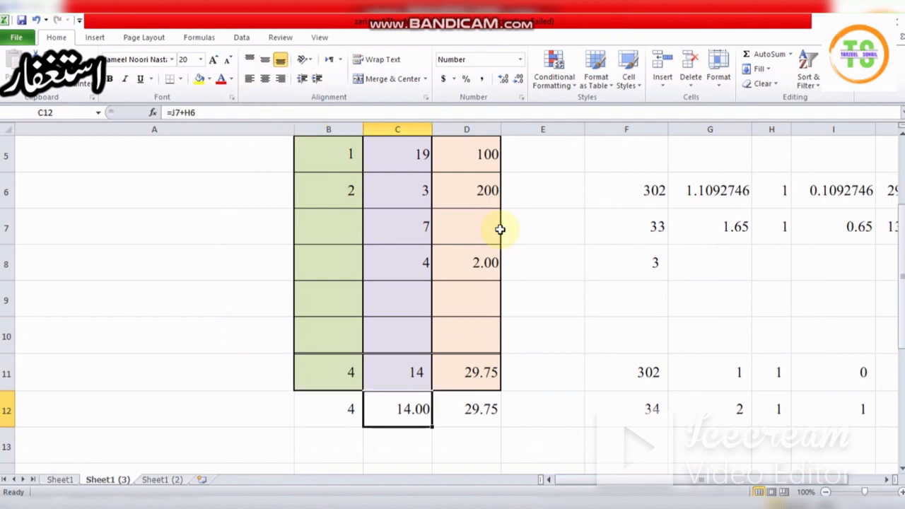
key("Right")
key("Right")
key("Up")
key("Up")
key("Up")
key("Up")
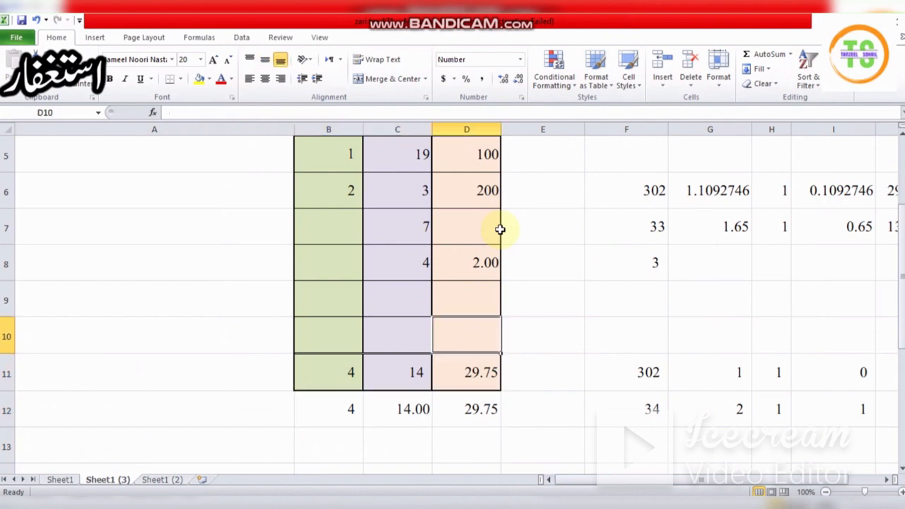
key("Left")
key("Up")
key("Up")
key("Up")
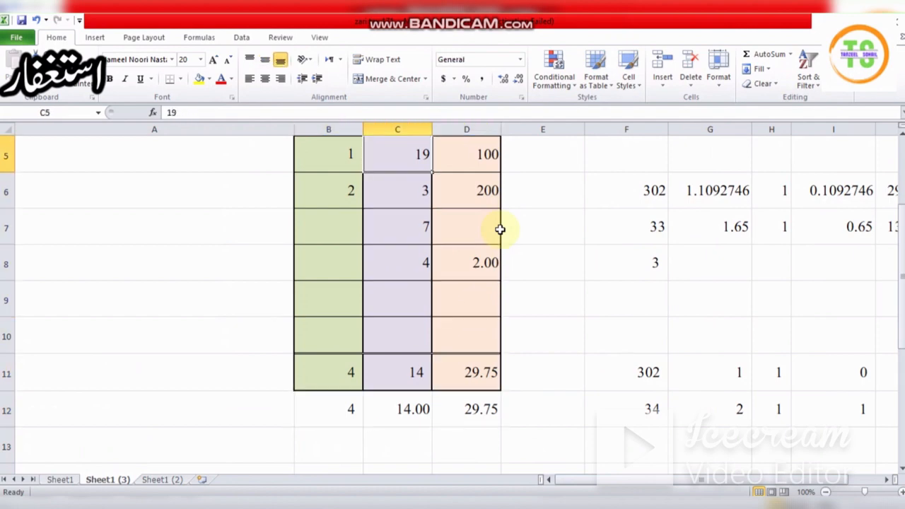
key("Left")
key("Up")
key("Down")
key("Down")
key("Down")
key("Down")
key("Down")
key("Down")
key("Down")
key("Down")
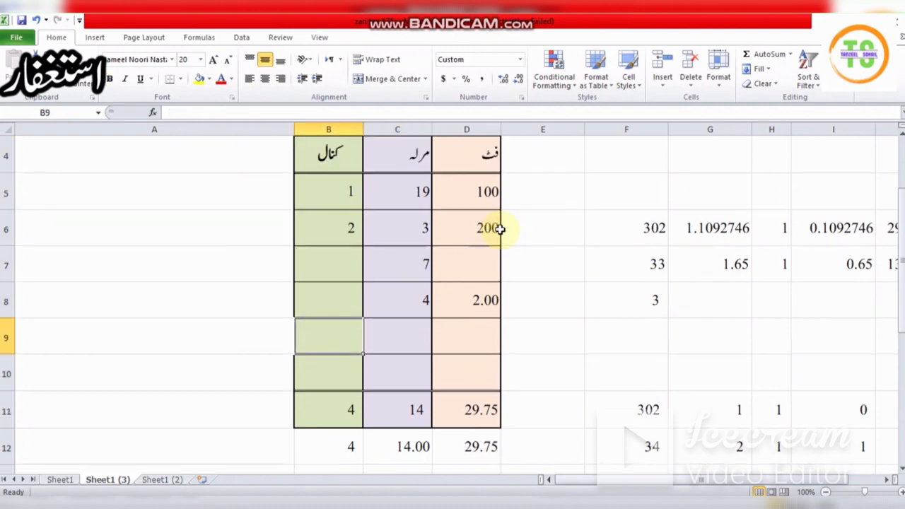
key("Right")
key("Right")
key("Right")
key("Right")
key("Right")
key("Right")
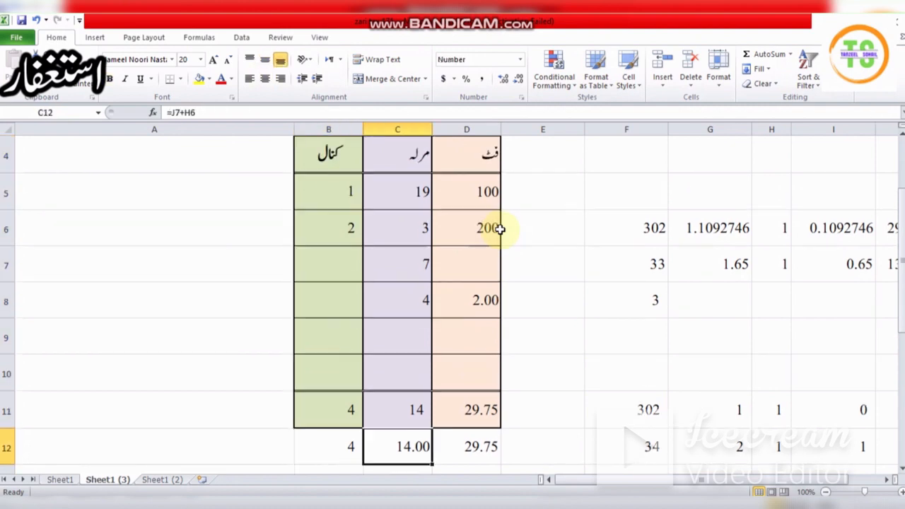
key("Up")
key("Up")
key("Up")
key("Up")
key("Up")
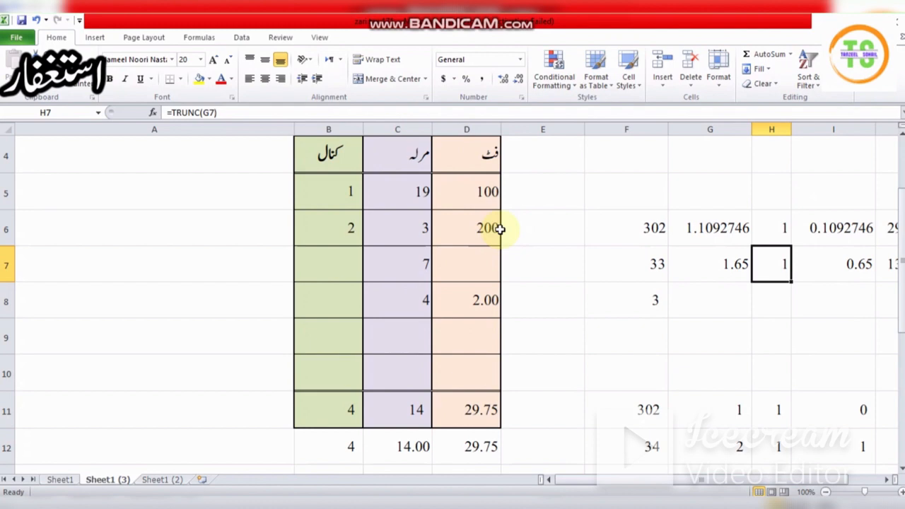
key("Down")
key("Down")
key("Down")
key("Down")
key("Down")
key("Down")
key("Down")
key("Down")
key("Down")
key("Left")
key("Left")
key("Left")
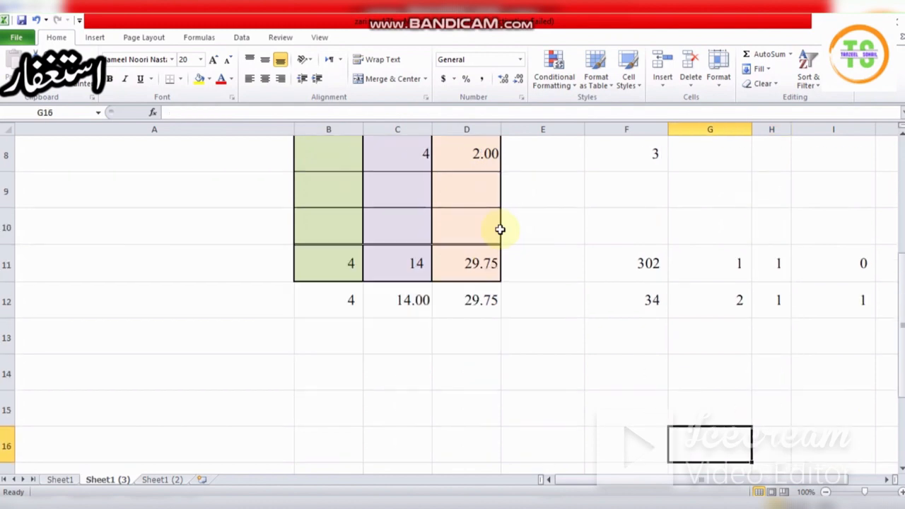
key("Up")
key("Up")
key("Up")
key("Up")
key("Up")
key("Up")
key("Up")
key("Up")
key("Up")
key("Up")
key("Up")
key("Up")
key("Up")
key("Up")
key("Up")
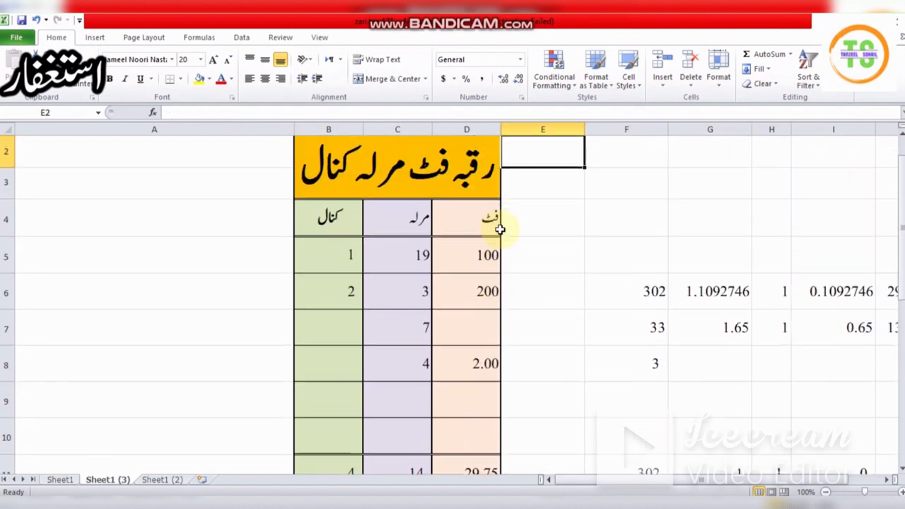
- Collapse the ribbon to give the kanal, marla and feet table more room
key("Down")
key("Down")
key("Down")
key("Down")
key("Down")
key("Down")
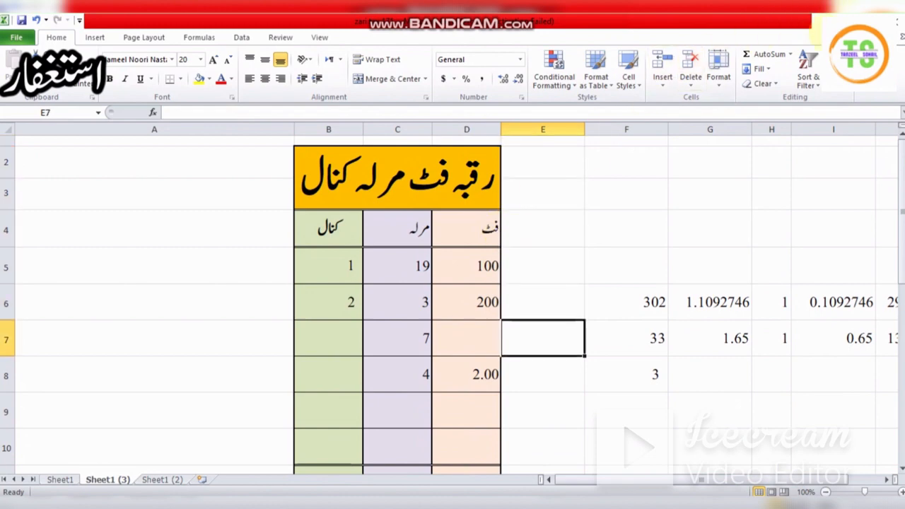
key("ctrl+F1")
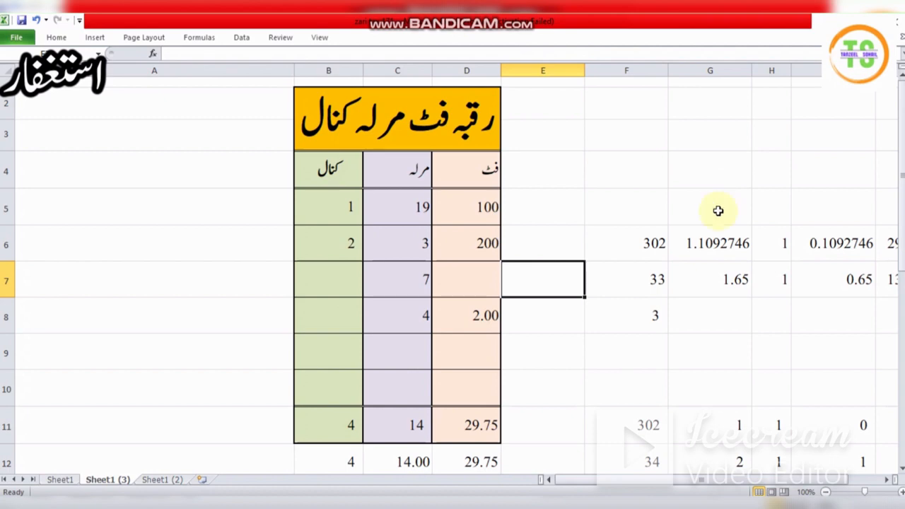
left_click(539, 505)
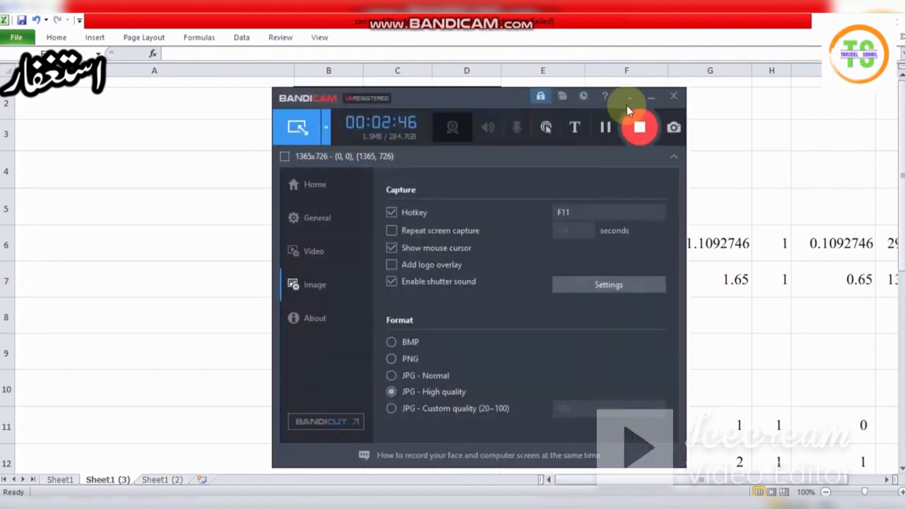